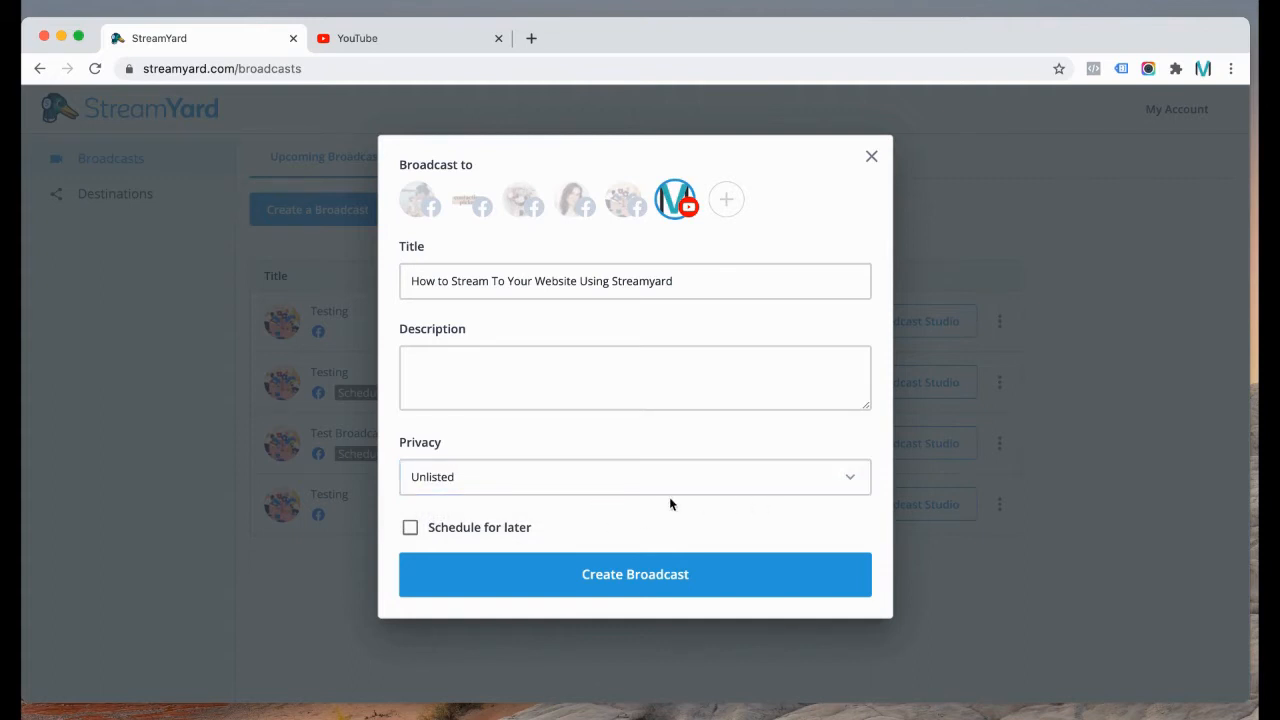
# Step: Schedule the unlisted YouTube broadcast for Apr 16, 2021 at 12:05 AM and create it
pyautogui.click(411, 528)
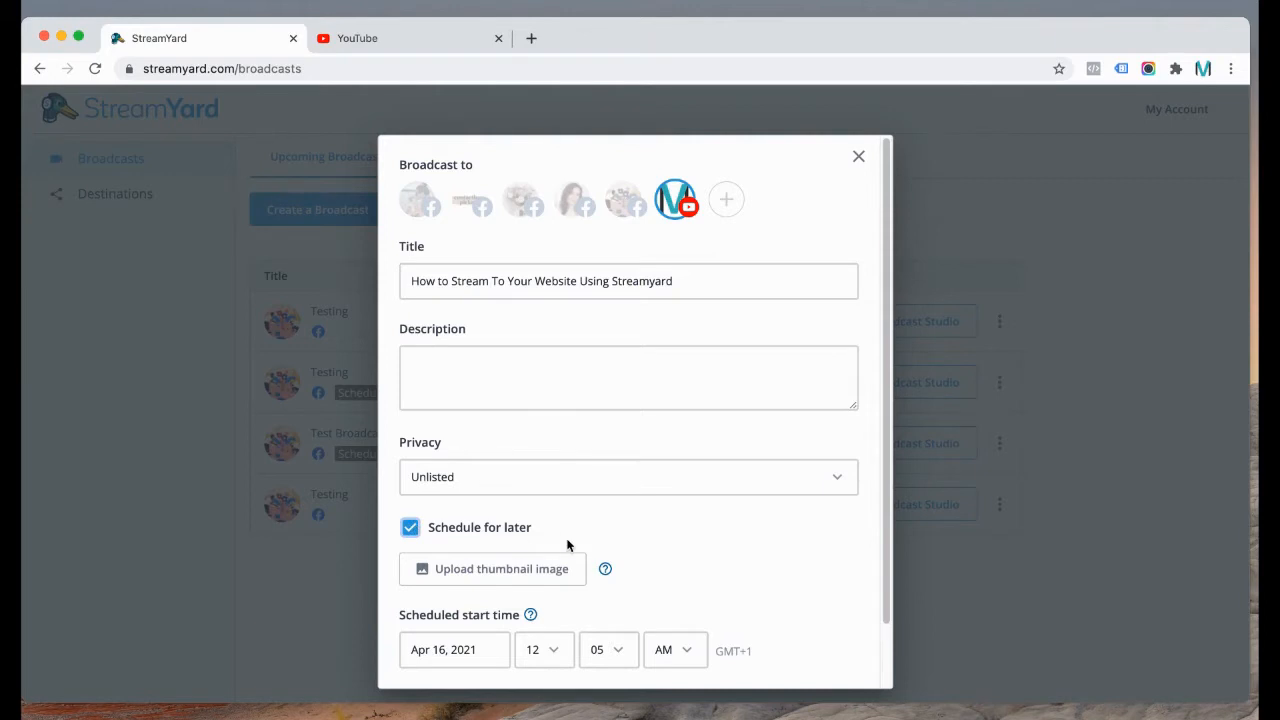
pyautogui.scroll(-1, 725, 540)
pyautogui.scroll(-2, 725, 540)
pyautogui.click(594, 644)
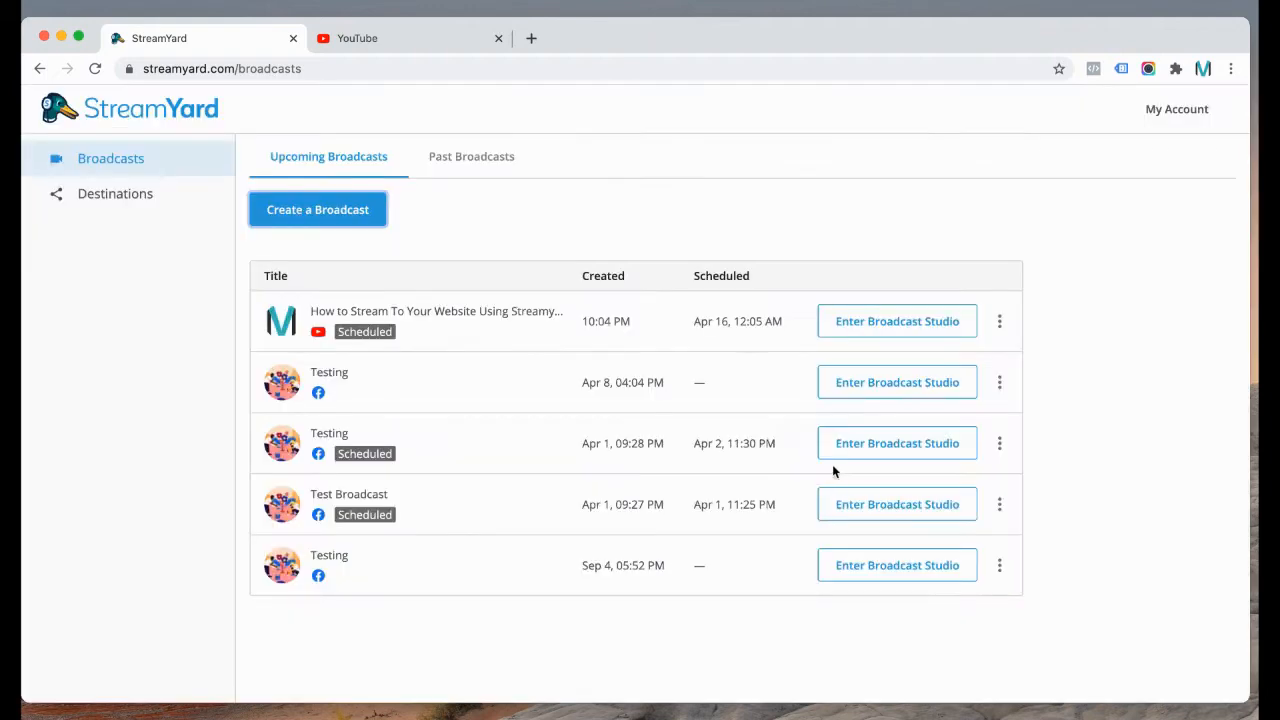
# Step: Open the newly scheduled broadcast's YouTube page and copy its web address
pyautogui.click(1000, 321)
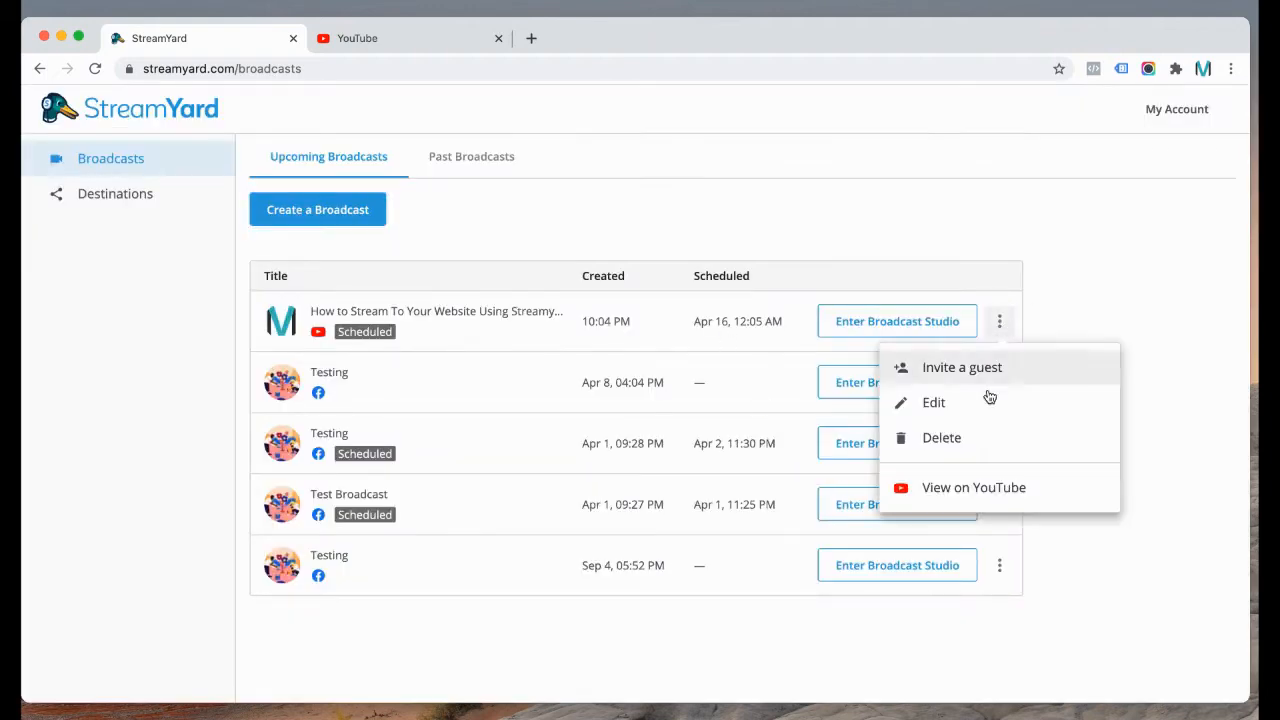
pyautogui.click(940, 489)
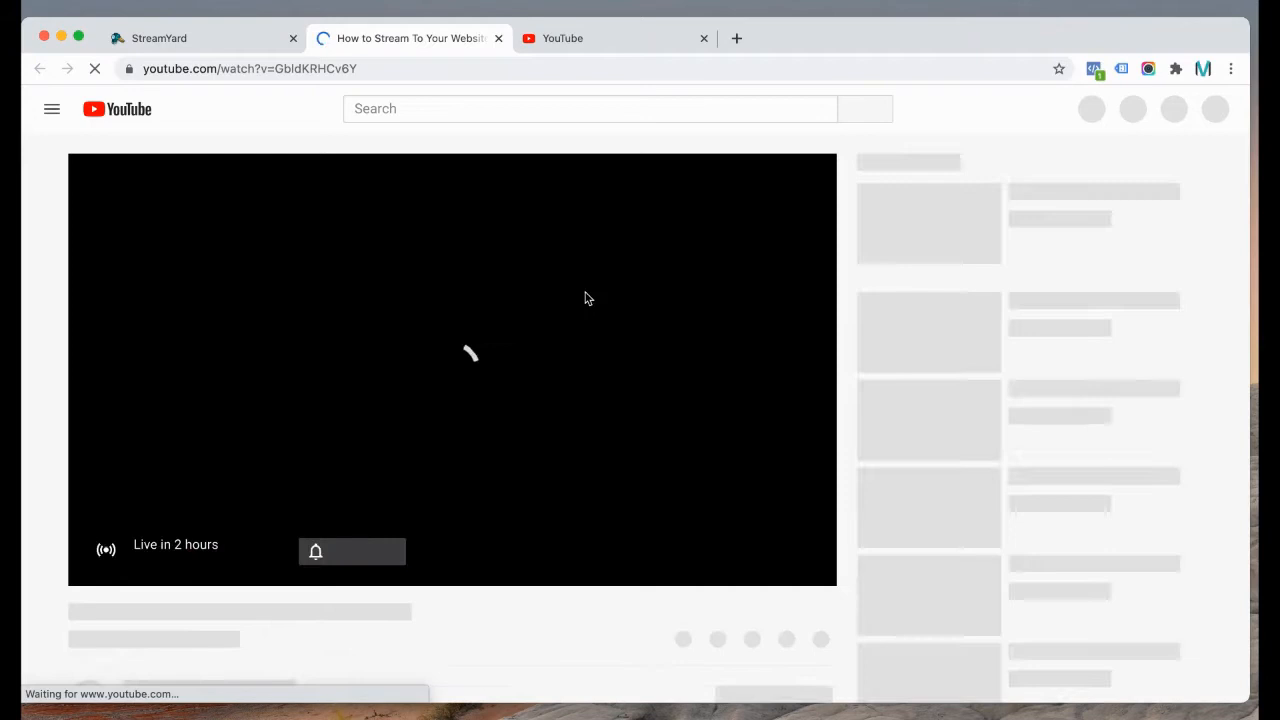
pyautogui.scroll(-2, 656, 500)
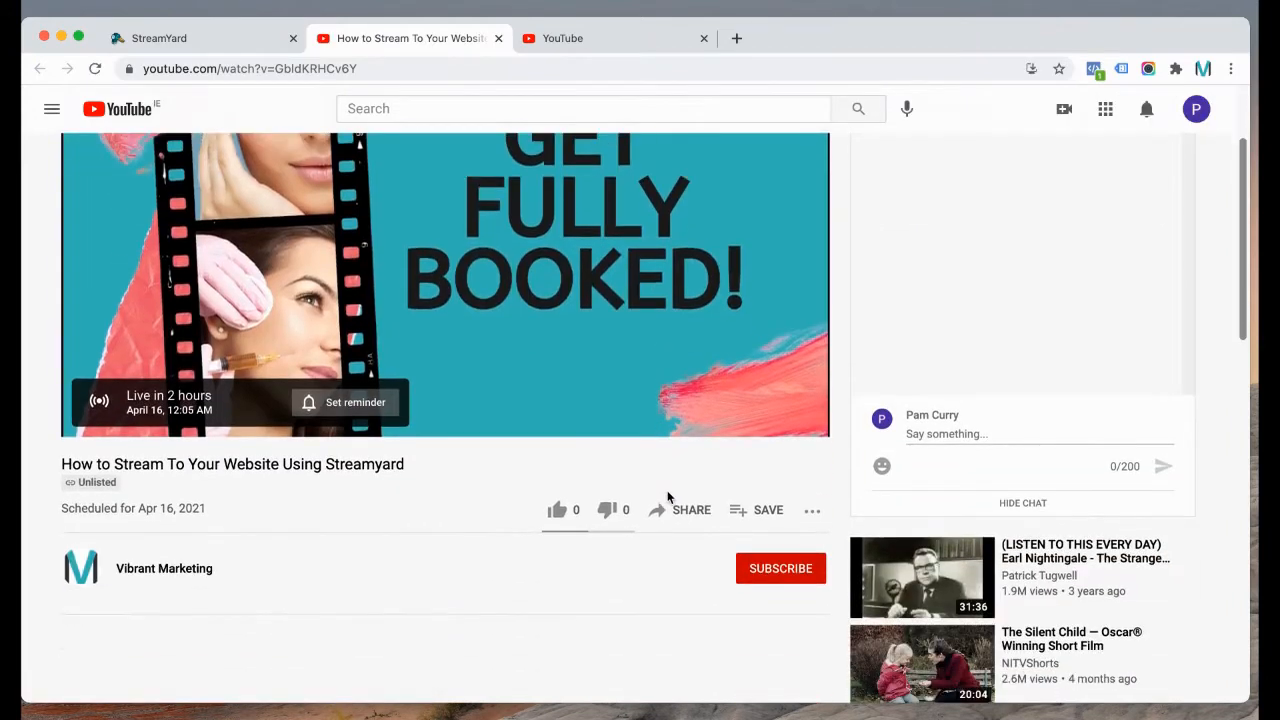
pyautogui.scroll(2, 546, 397)
pyautogui.click(348, 68)
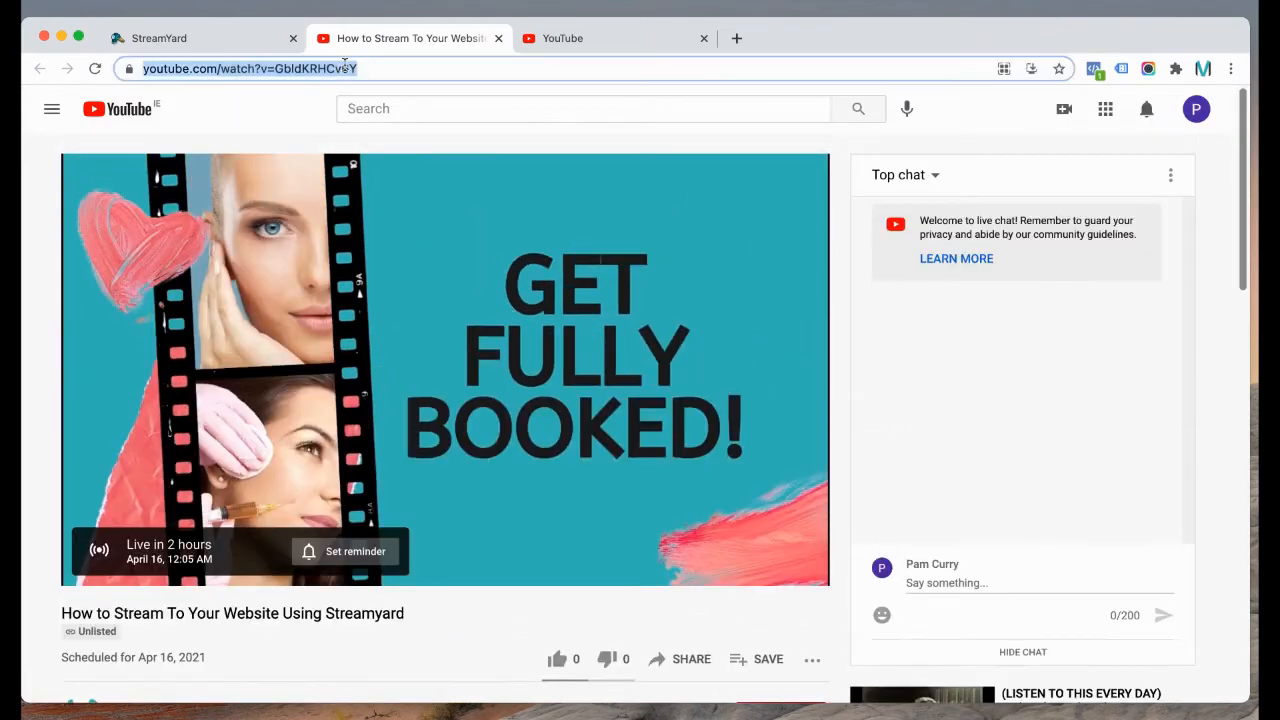
pyautogui.rightClick(316, 68)
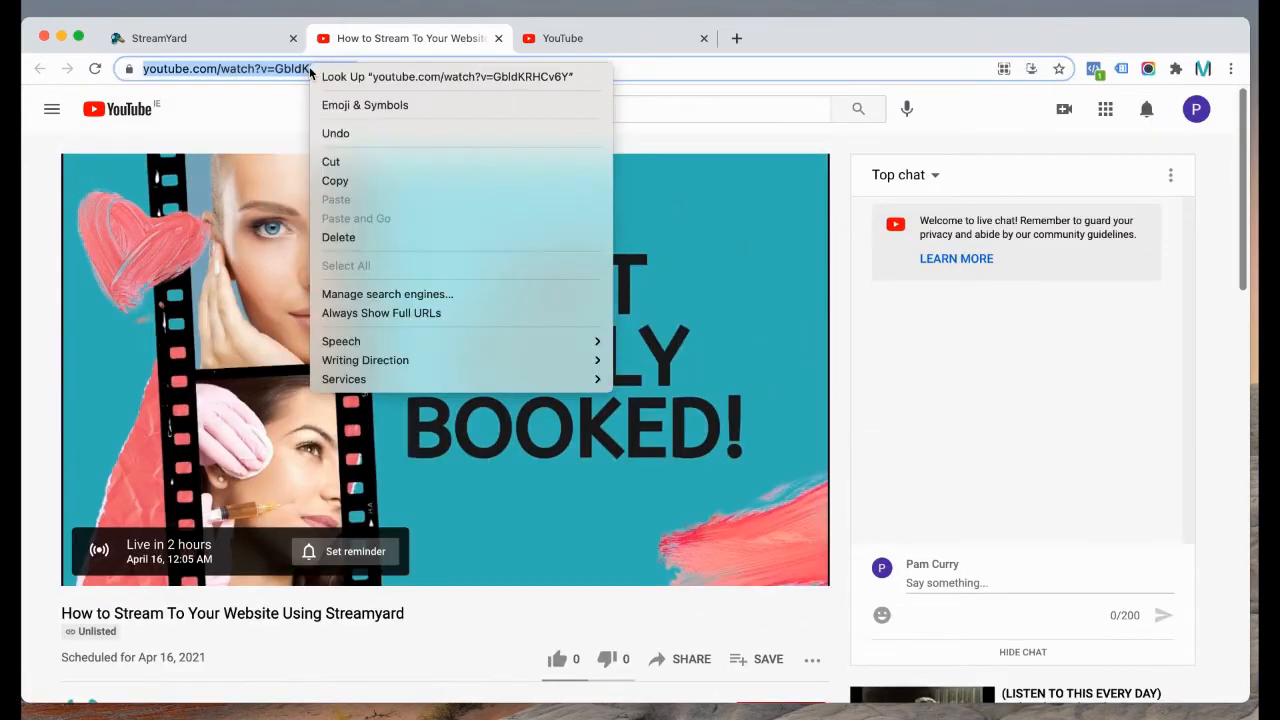
pyautogui.click(362, 190)
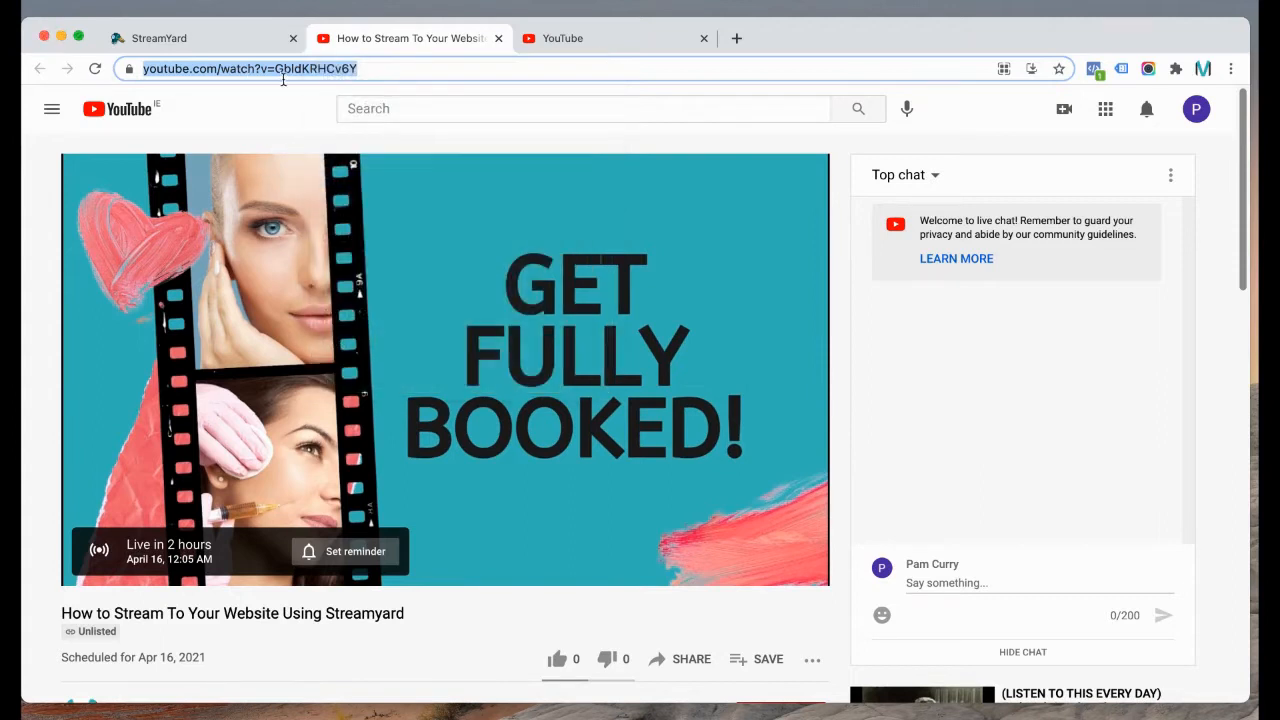
# Step: Switch to the Live Stream Code document in Google Docs and paste the copied address under the Youtube URL heading
pyautogui.click(222, 713)
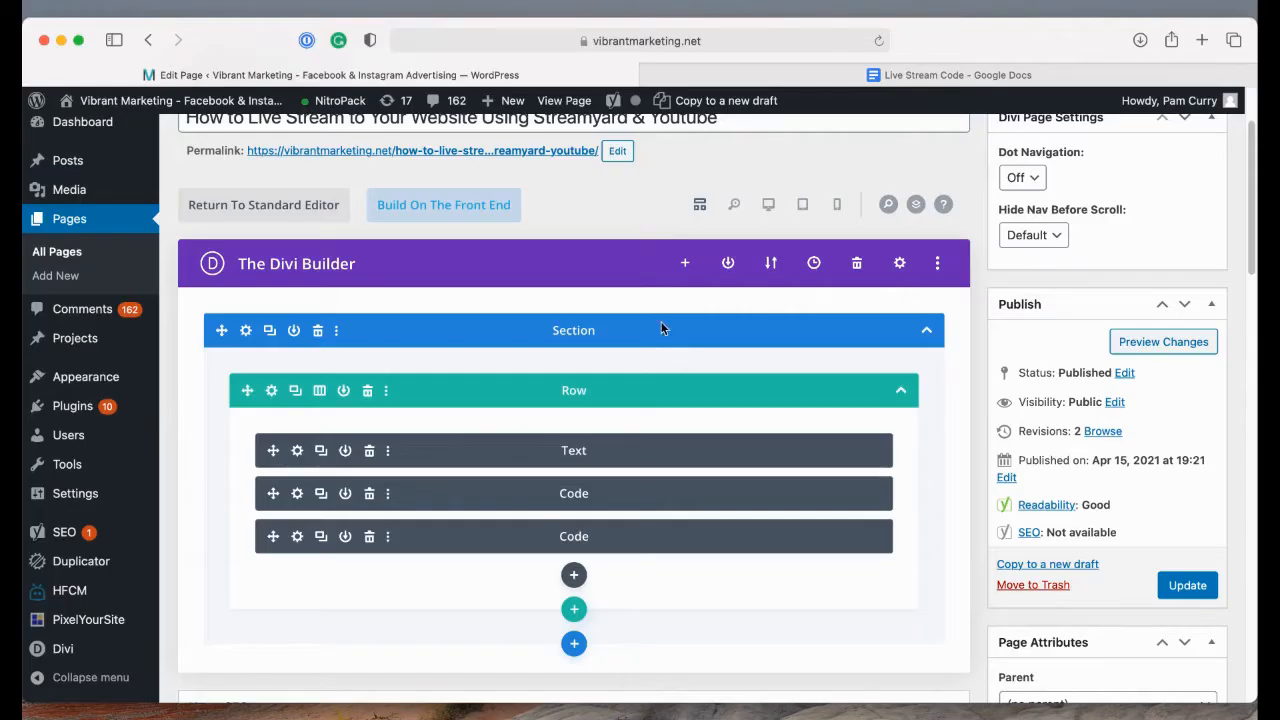
pyautogui.click(760, 74)
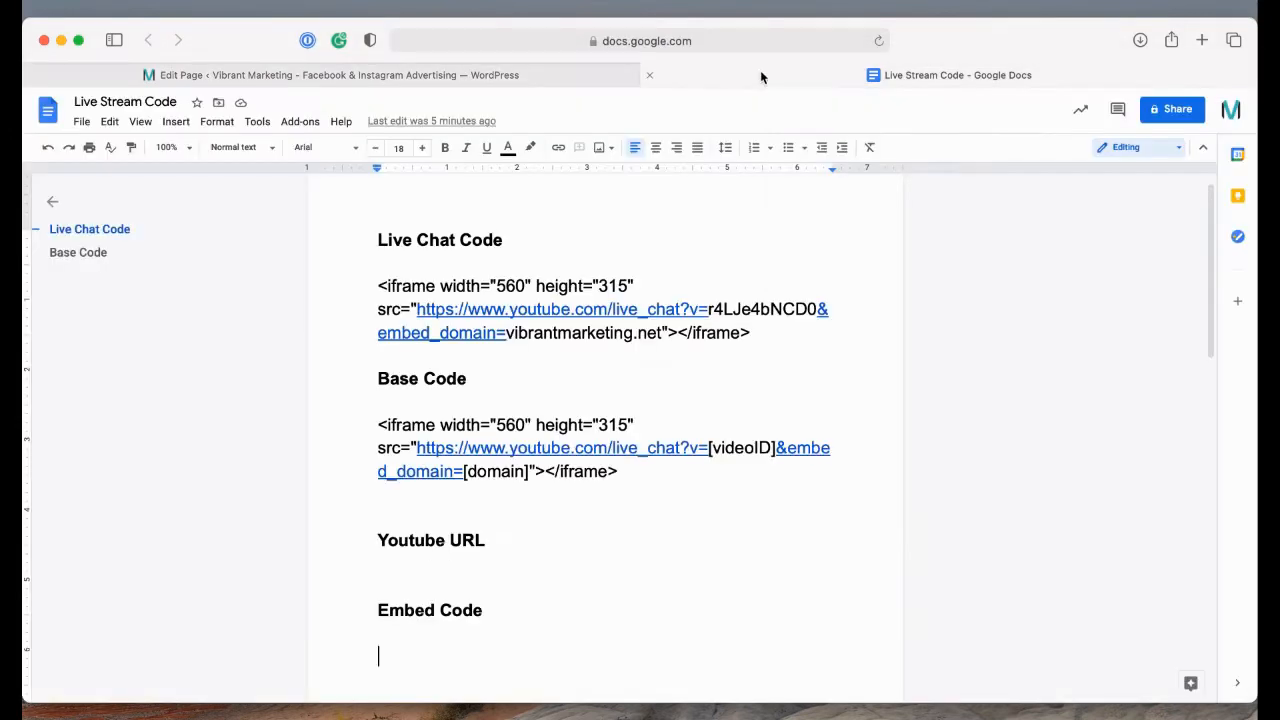
pyautogui.click(434, 570)
pyautogui.press('Return')
pyautogui.press('super+v')
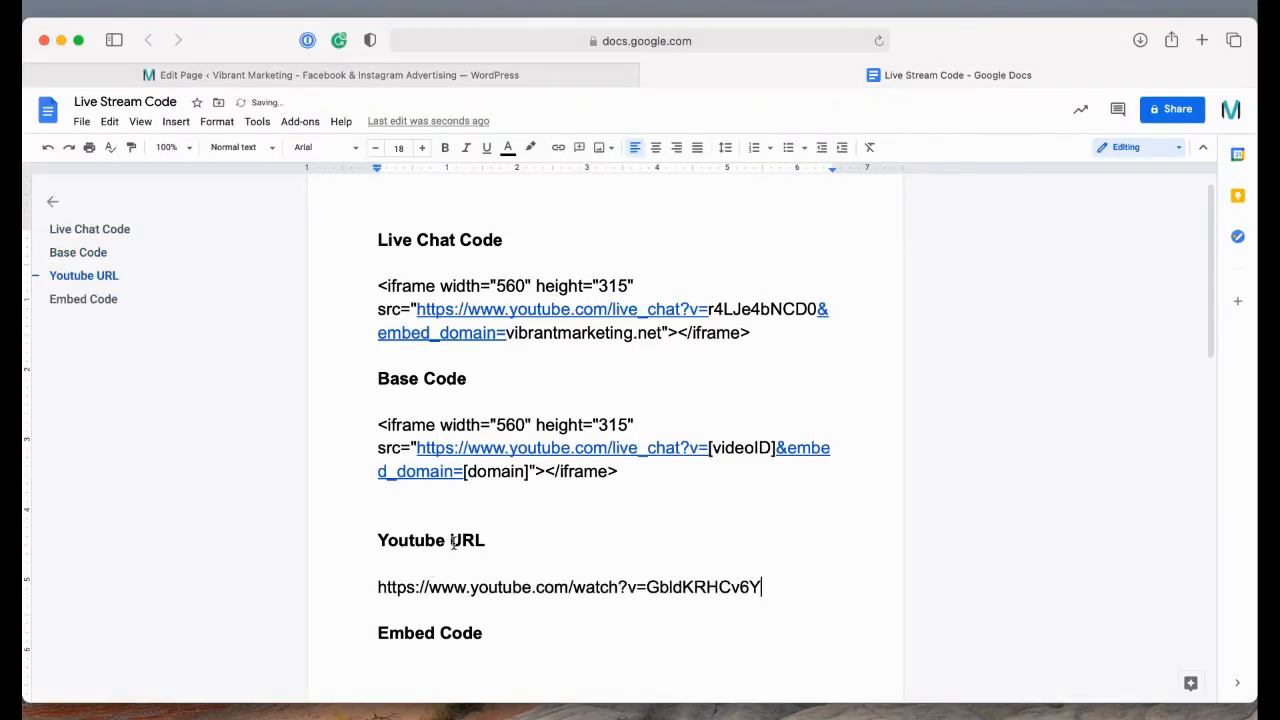
# Step: Switch back to the broadcast's YouTube page and copy the video's iframe embed code from its sharing options
pyautogui.press('super+Tab')
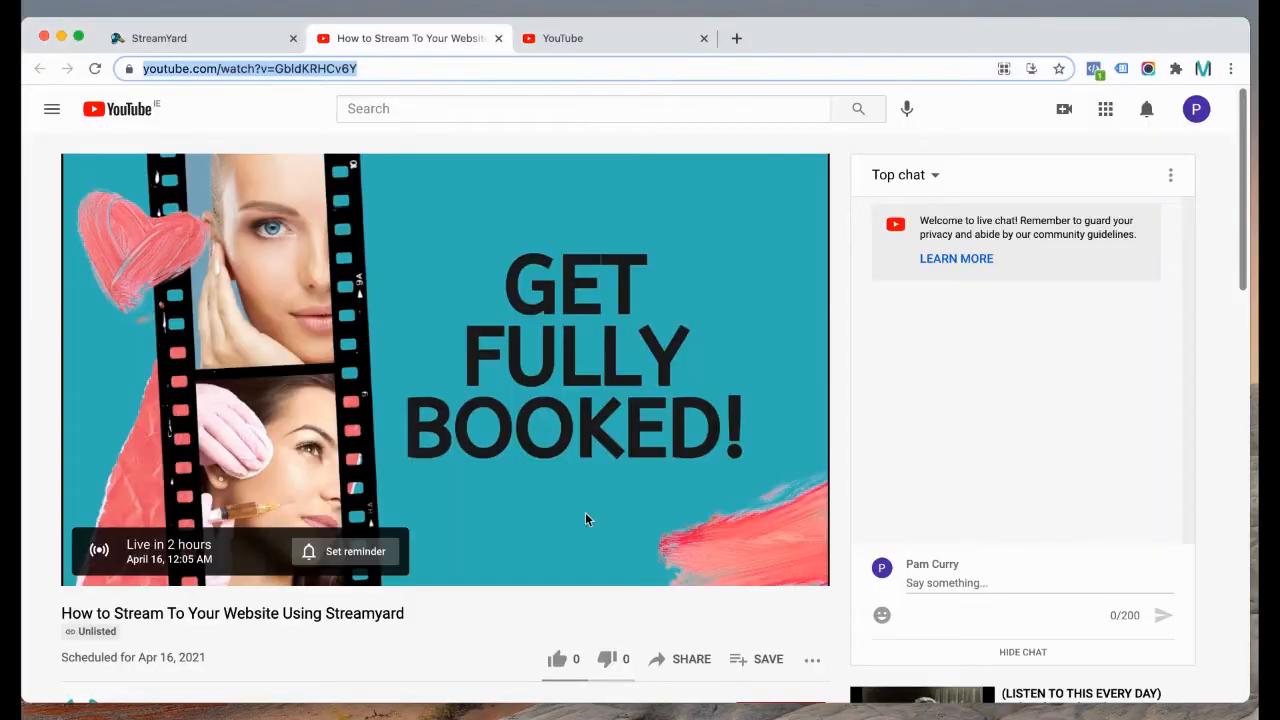
pyautogui.scroll(-2, 586, 519)
pyautogui.click(686, 543)
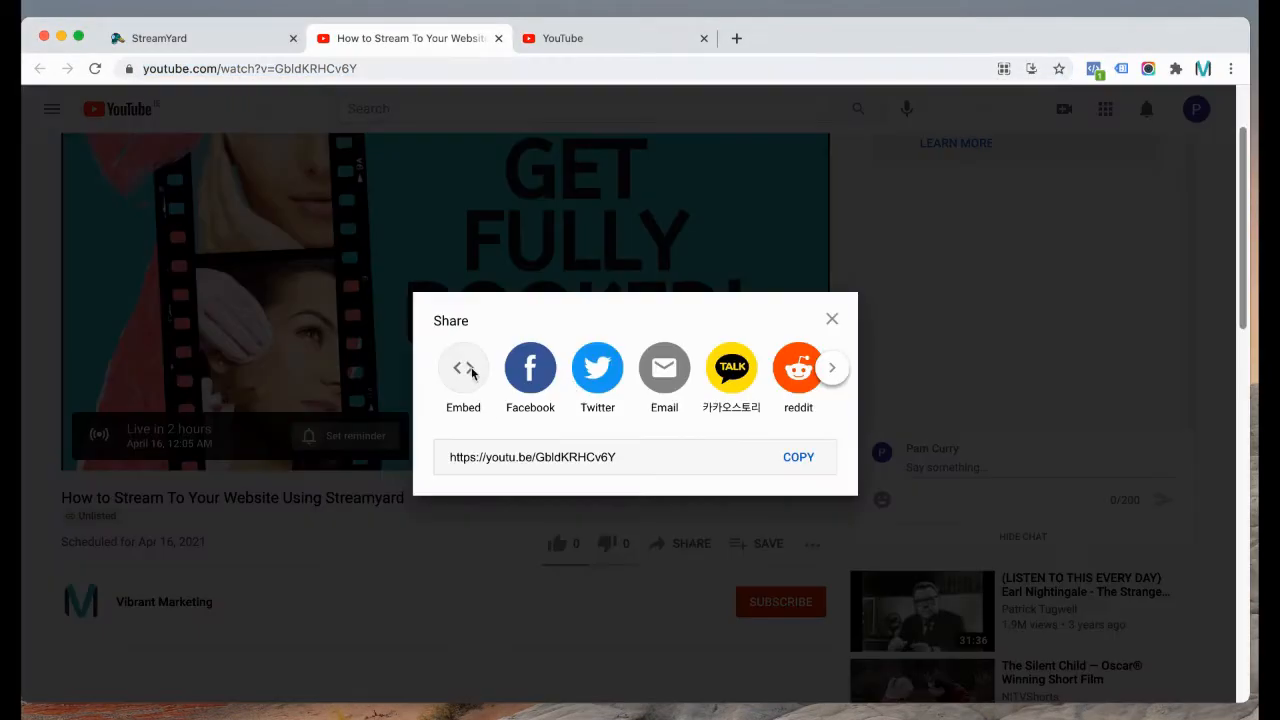
pyautogui.click(472, 373)
pyautogui.click(893, 438)
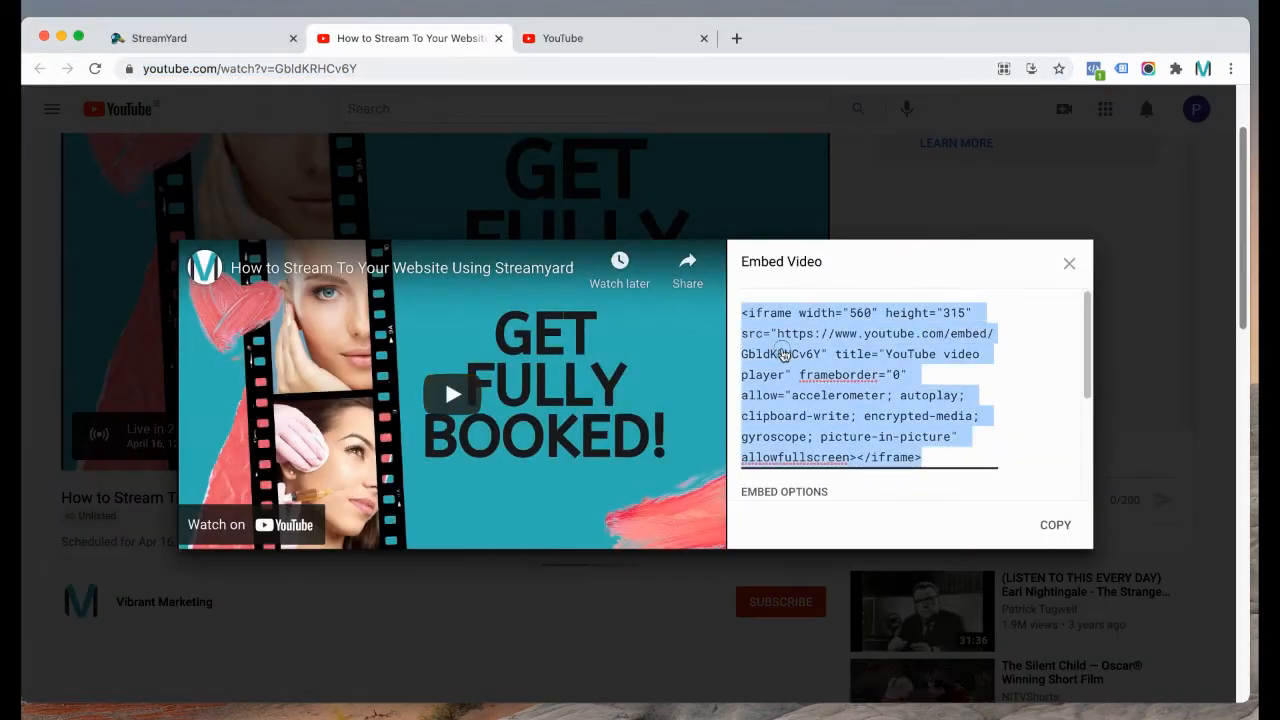
pyautogui.rightClick(785, 354)
pyautogui.click(820, 451)
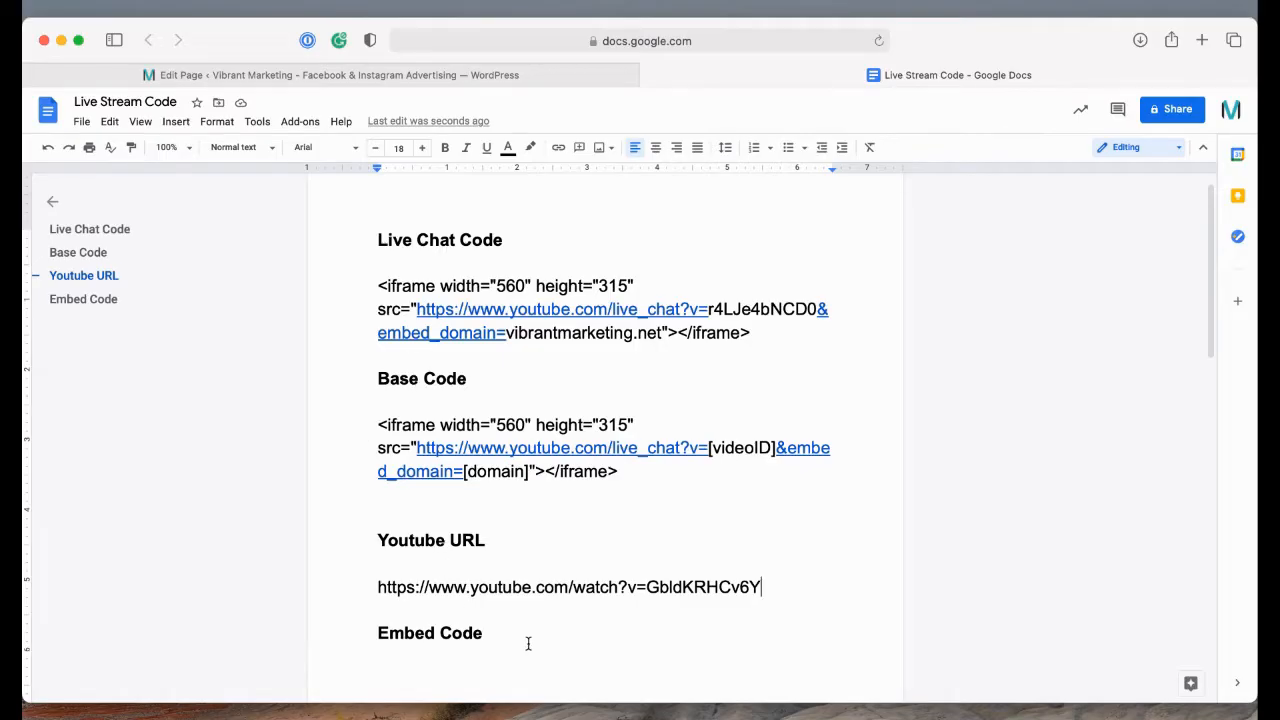
# Step: Paste the copied iframe code under the Embed Code heading of the Live Stream Code document
pyautogui.click(528, 643)
pyautogui.scroll(-3, 528, 643)
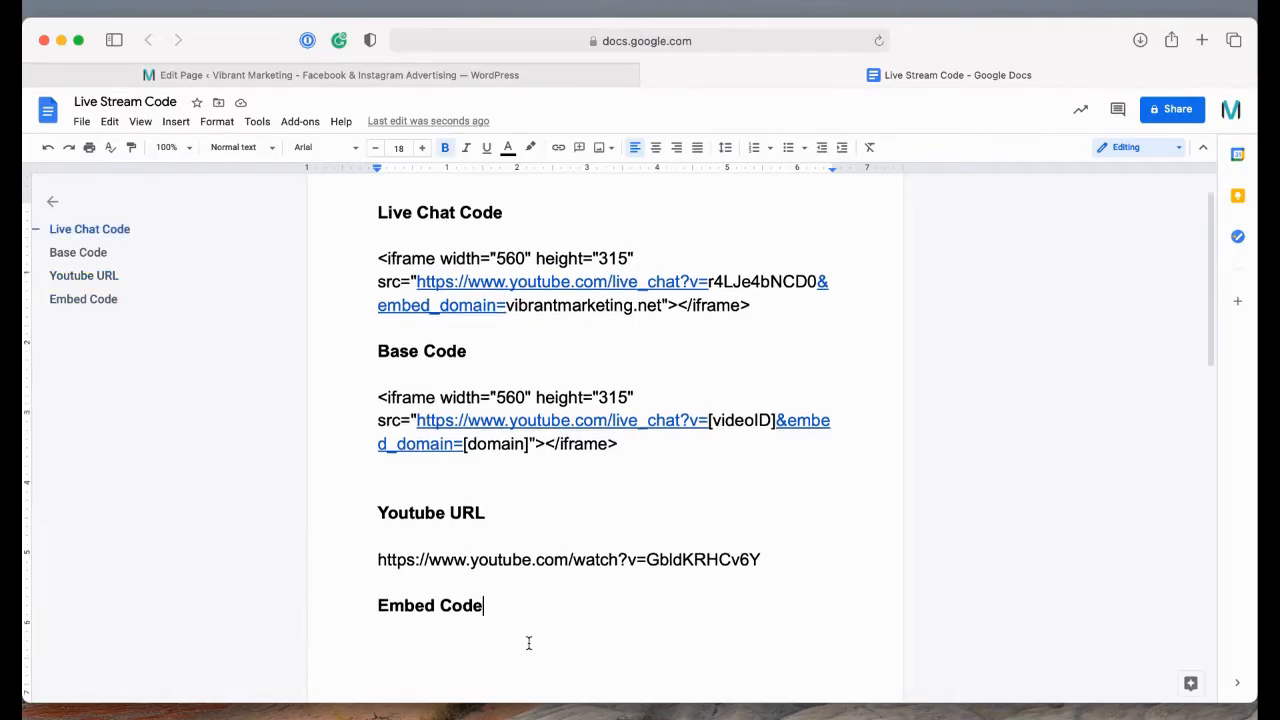
pyautogui.press('super+v')
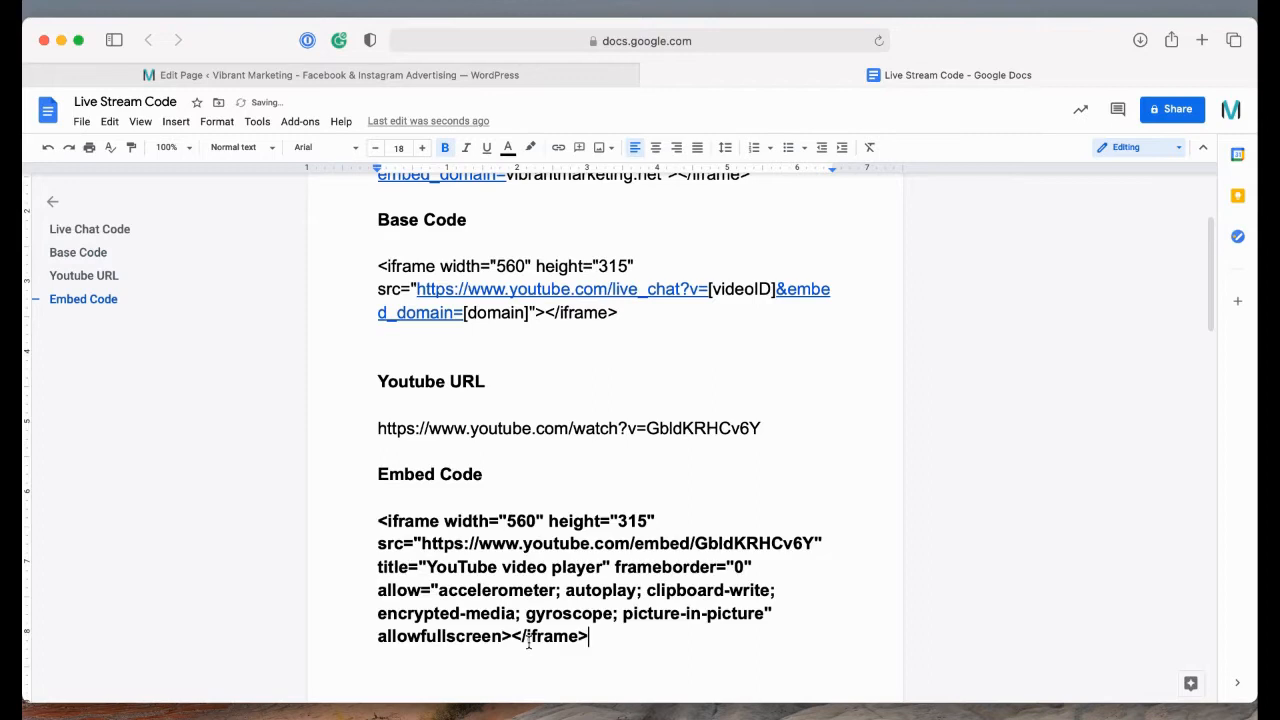
# Step: On the WordPress page, replace the iframe in the first Code module with the copied embed code and save the module
pyautogui.click(227, 75)
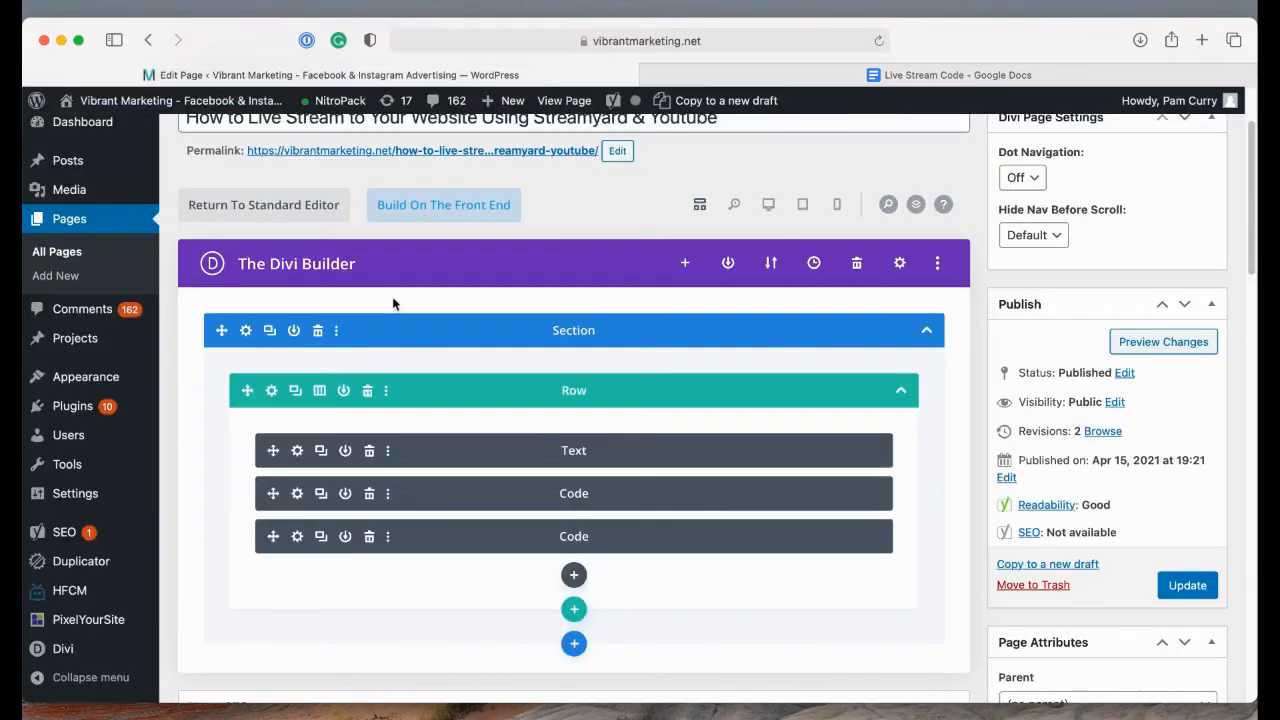
pyautogui.click(297, 493)
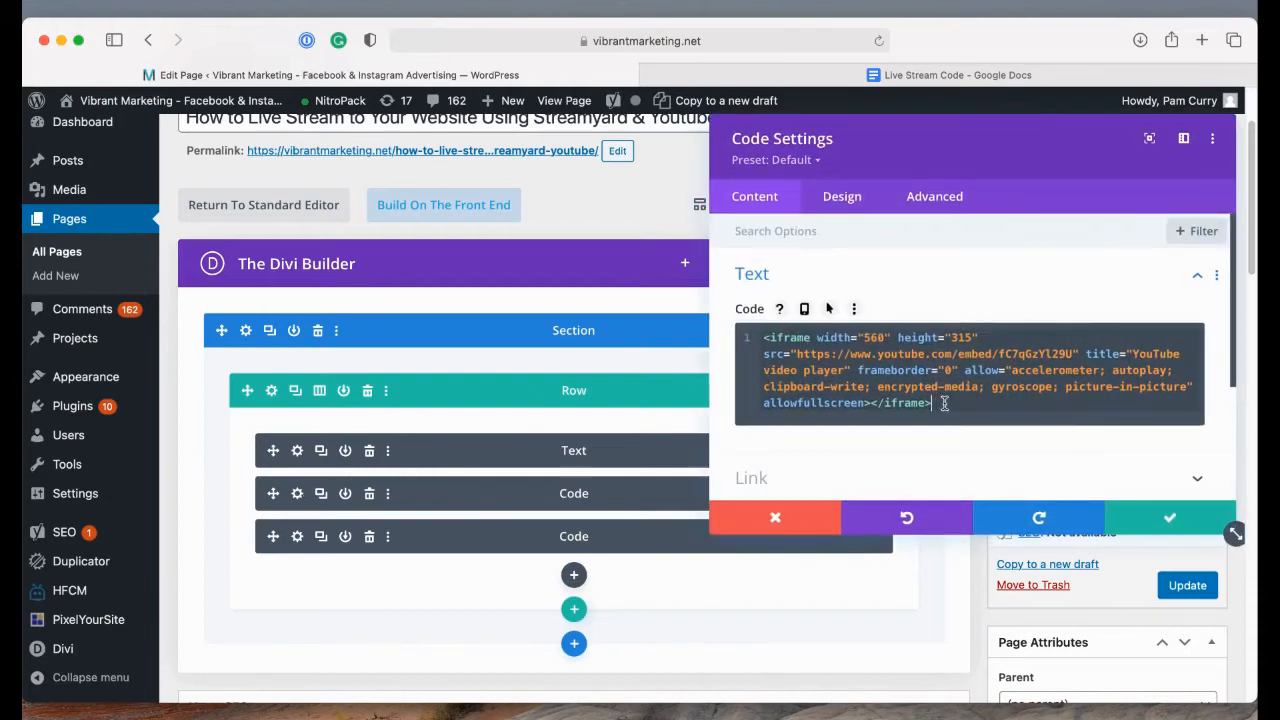
pyautogui.moveTo(943, 402); pyautogui.dragTo(740, 316)
pyautogui.press('super+v')
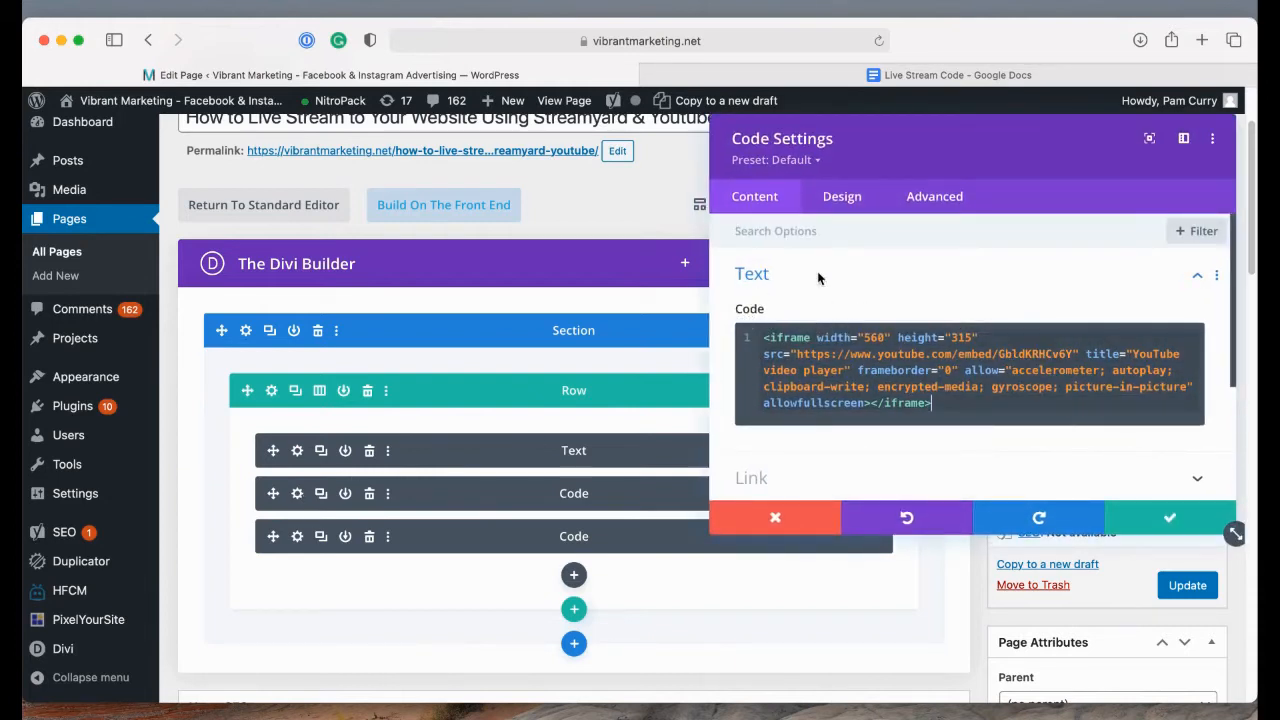
pyautogui.click(1172, 516)
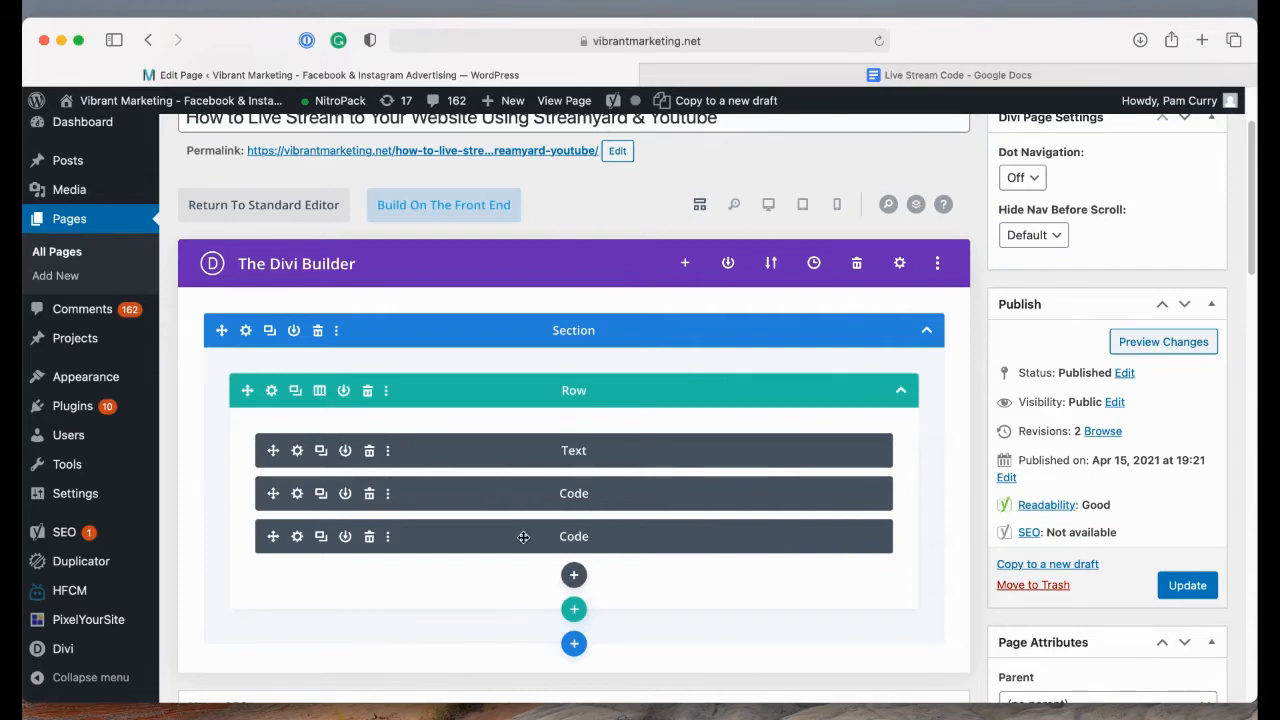
# Step: In the Live Stream Code document, copy the video ID GbldKRHCv6Y from the end of the Youtube URL
pyautogui.click(864, 75)
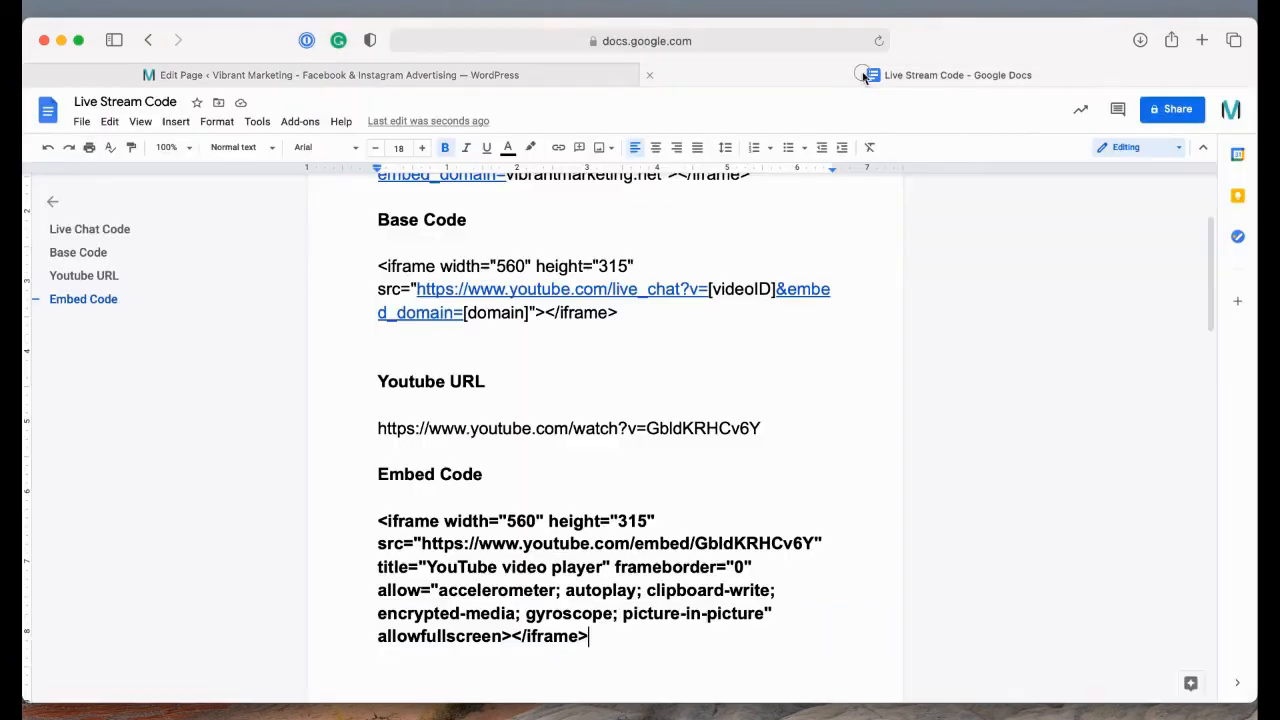
pyautogui.scroll(-1, 659, 519)
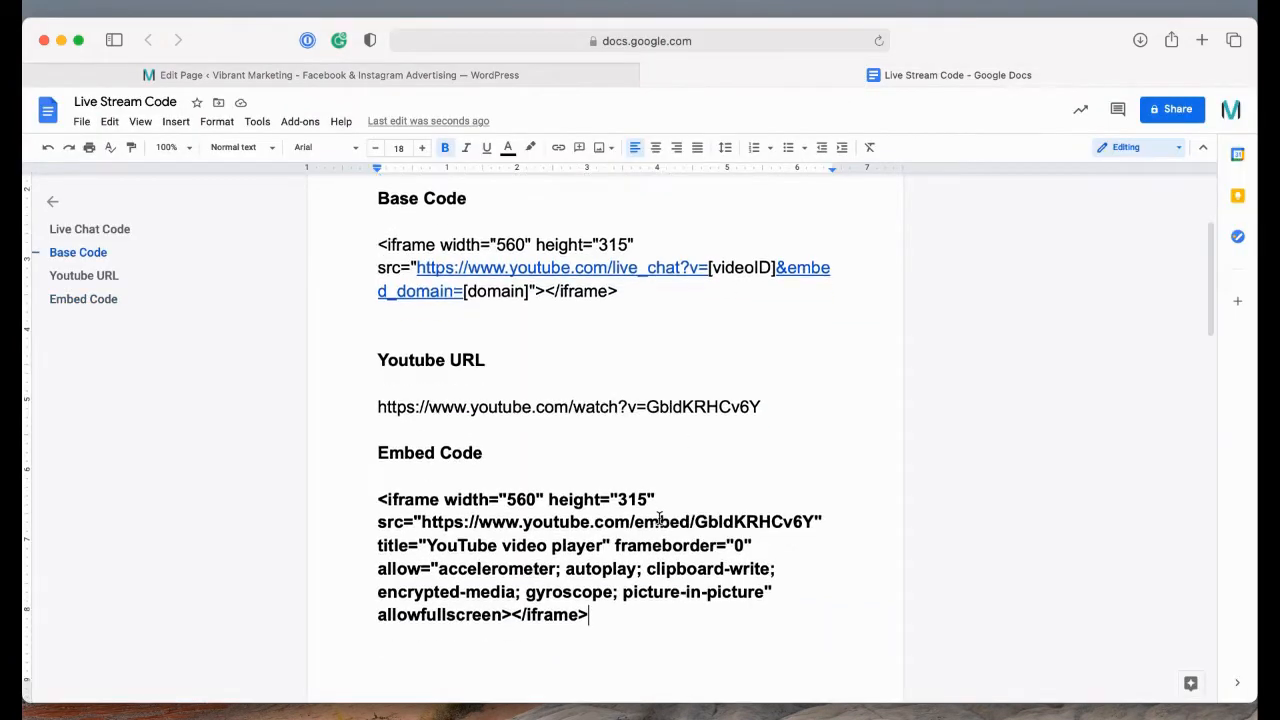
pyautogui.scroll(2, 560, 530)
pyautogui.moveTo(351, 515); pyautogui.dragTo(854, 523)
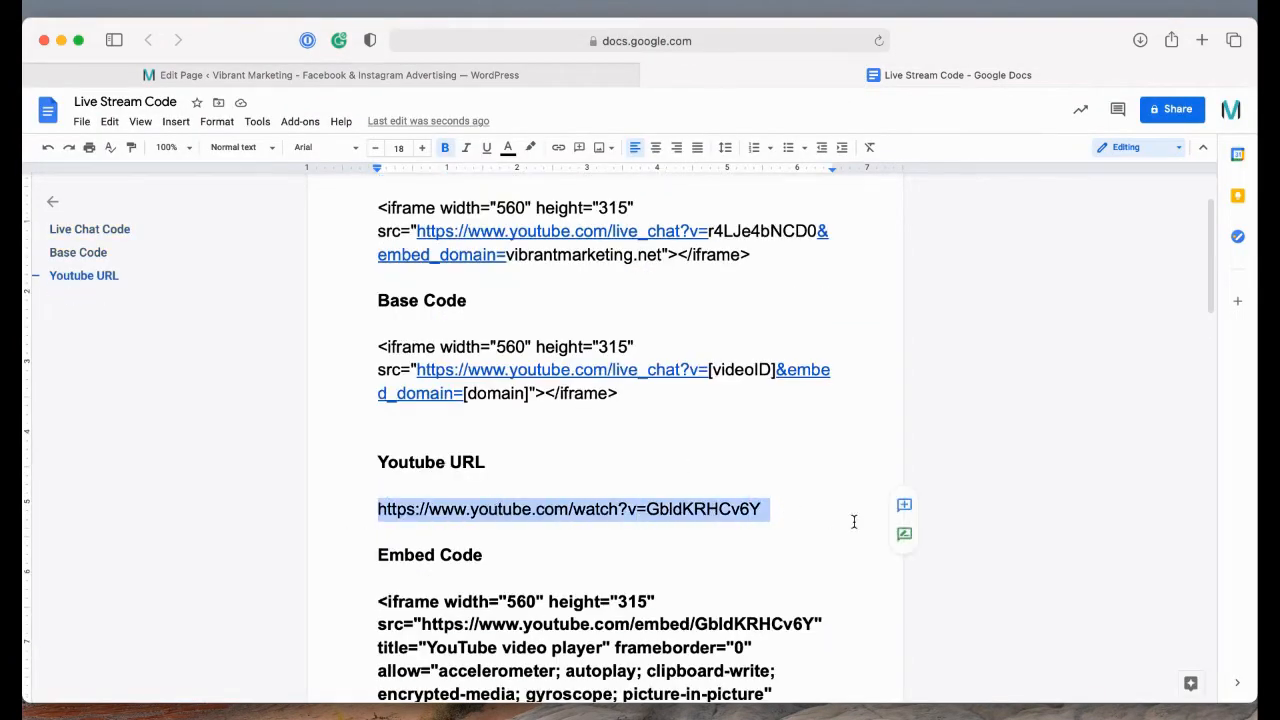
pyautogui.click(627, 521)
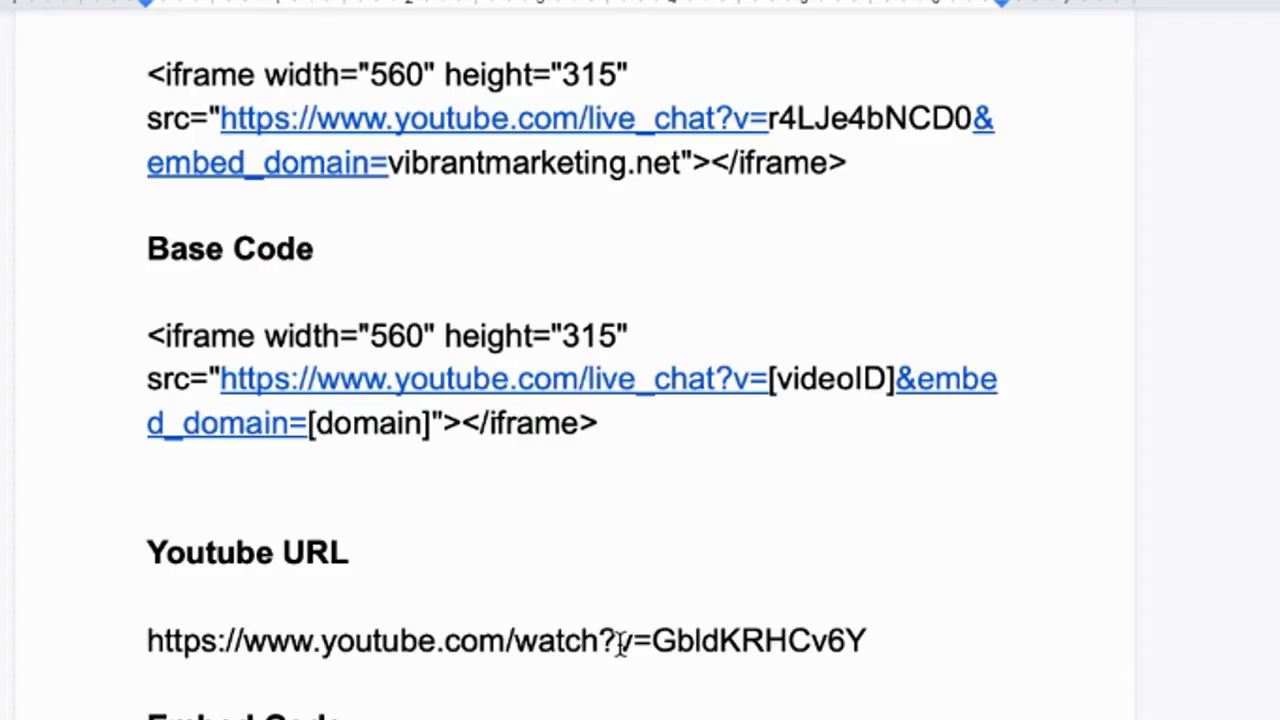
pyautogui.moveTo(652, 641); pyautogui.dragTo(877, 651)
pyautogui.rightClick(850, 645)
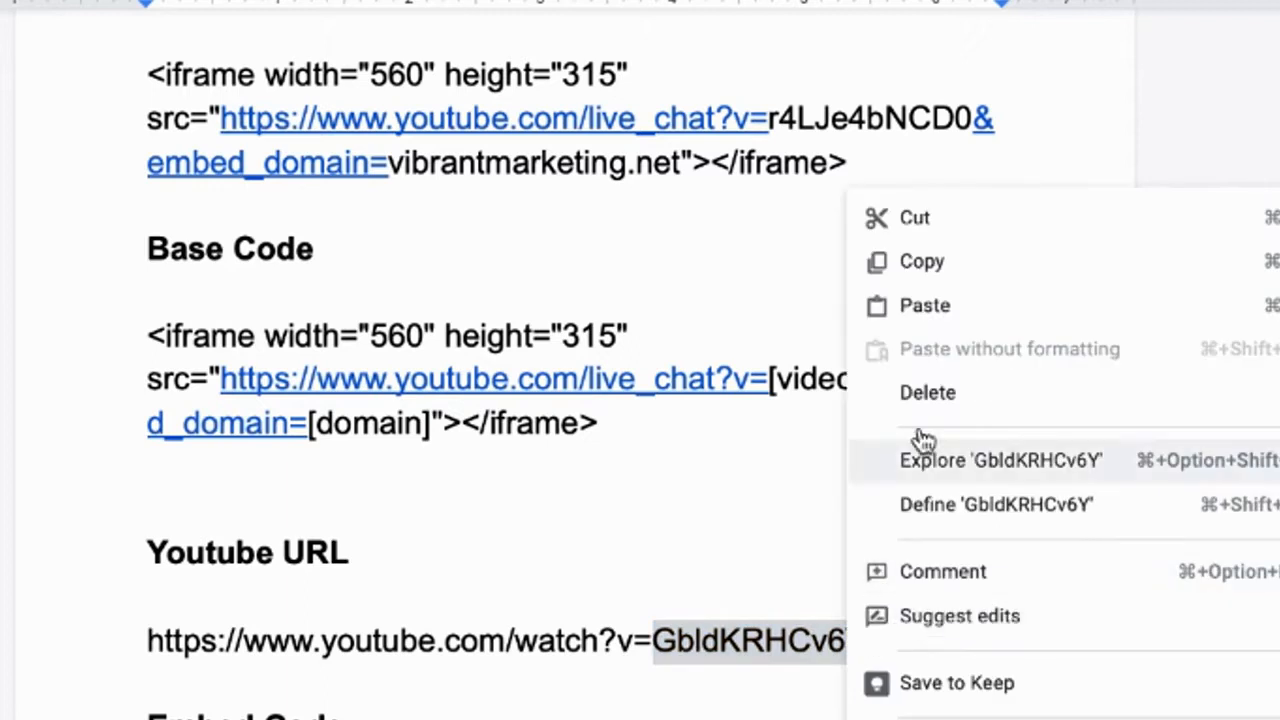
pyautogui.click(940, 264)
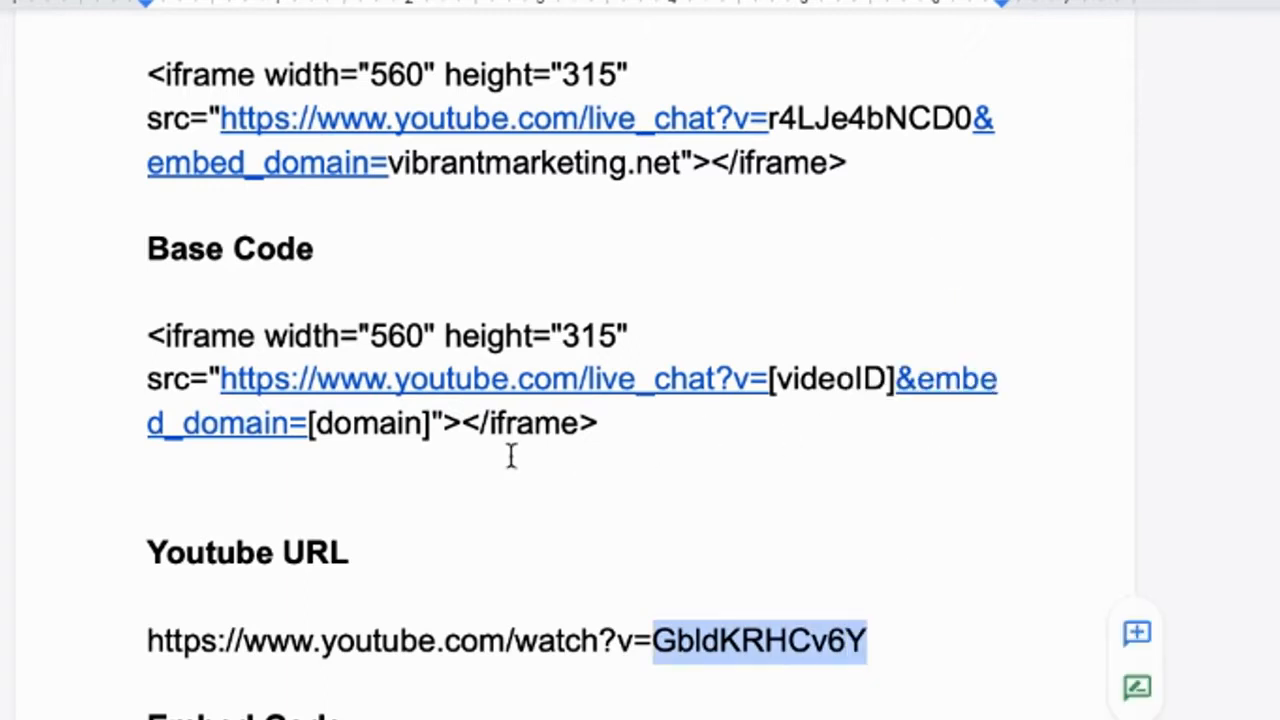
# Step: Replace the [videoID] placeholder in the Base Code with the copied video ID
pyautogui.scroll(1, 509, 510)
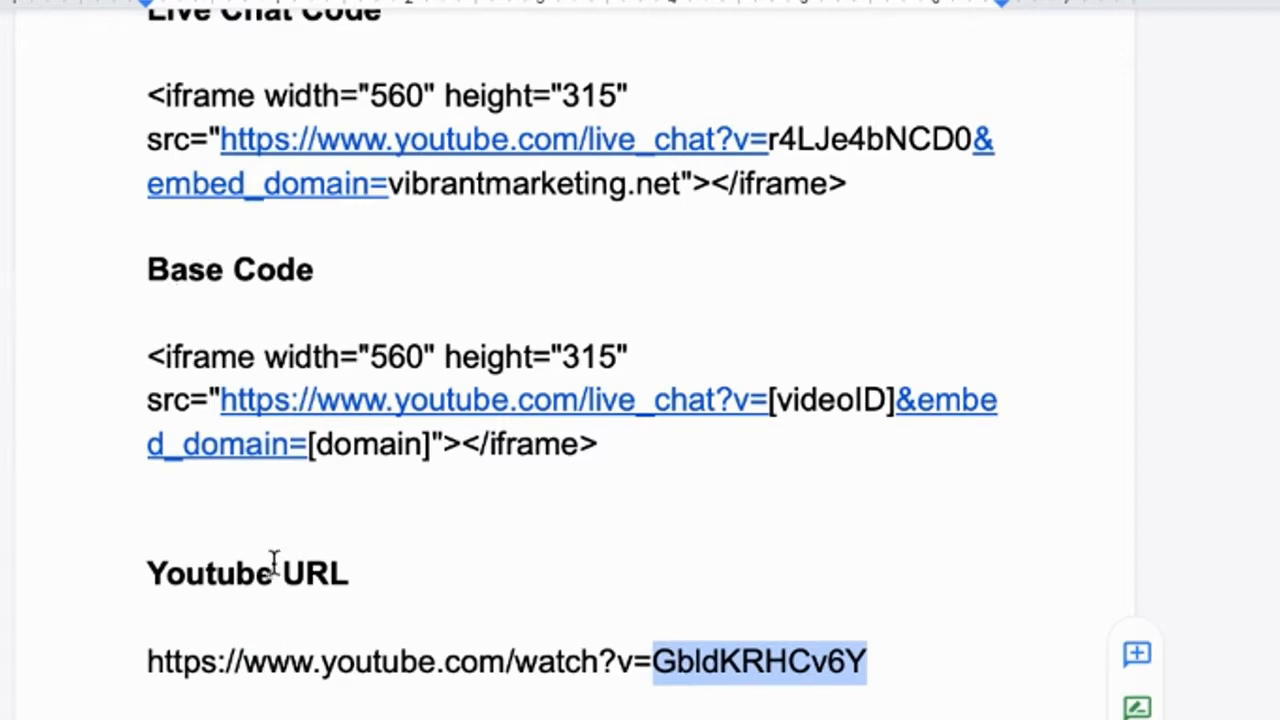
pyautogui.moveTo(772, 400); pyautogui.dragTo(898, 412)
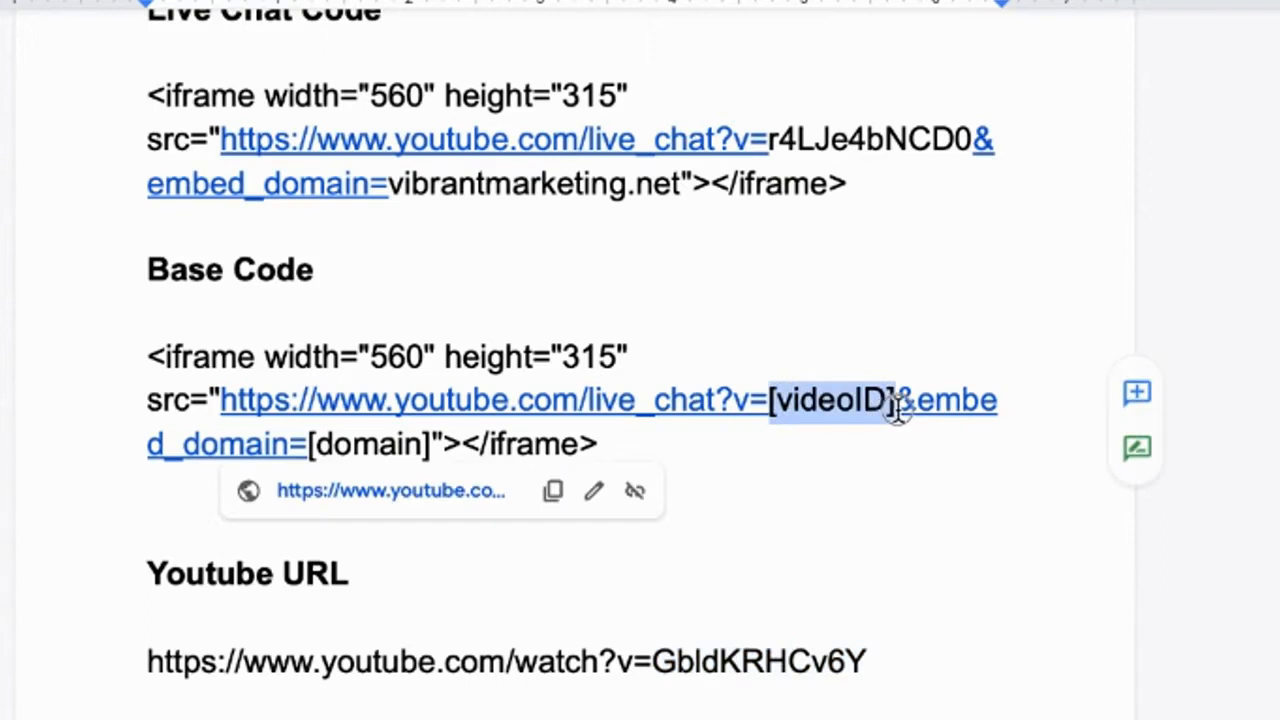
pyautogui.rightClick(898, 412)
pyautogui.click(970, 178)
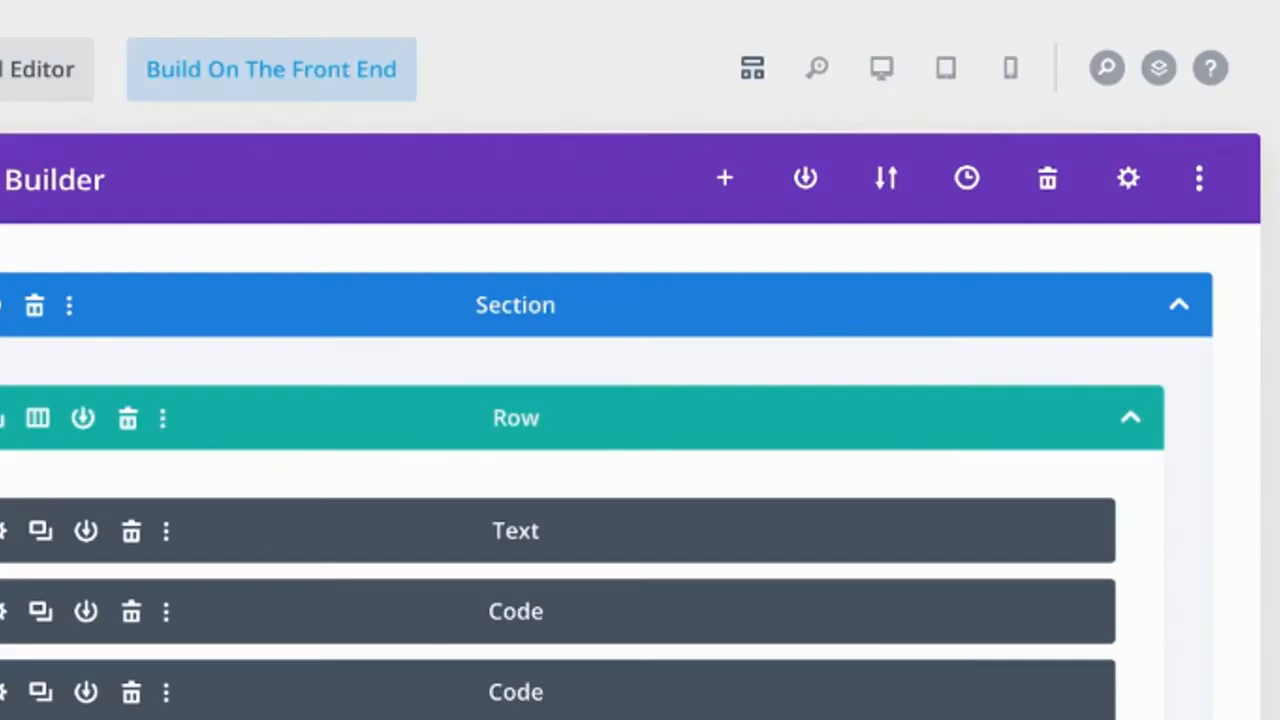
# Step: Copy the vibrantmarketing domain from the web address of the WordPress edit page
pyautogui.click(431, 106)
pyautogui.click(431, 106)
pyautogui.moveTo(296, 106); pyautogui.dragTo(550, 100)
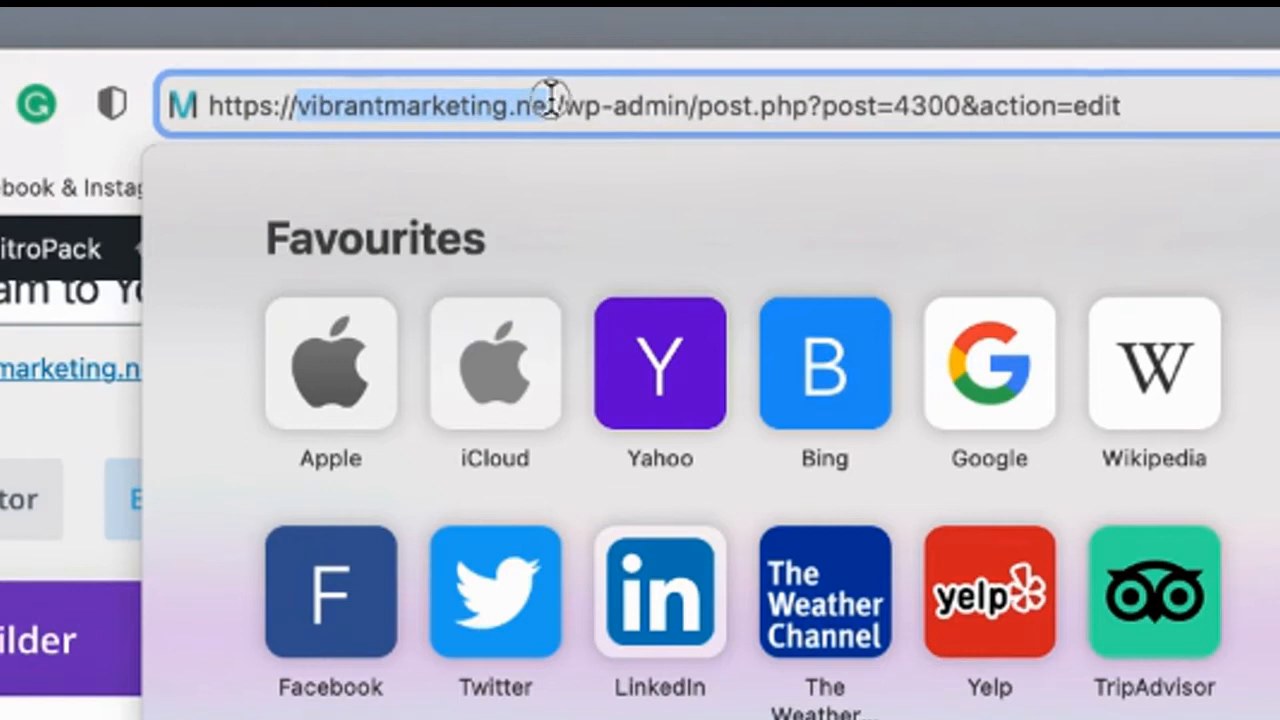
pyautogui.rightClick(504, 108)
pyautogui.click(578, 177)
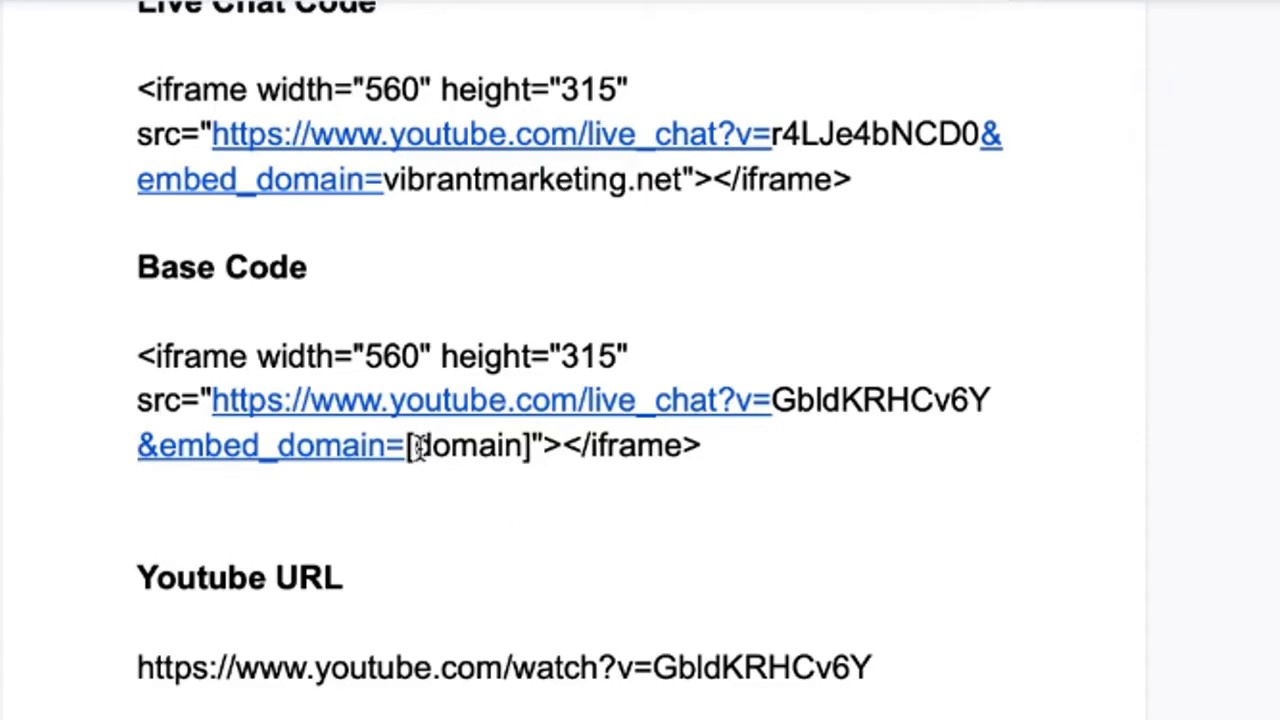
# Step: Replace the [domain] placeholder in the Base Code with the copied domain and complete it as vibrantmarketing.net
pyautogui.moveTo(409, 446); pyautogui.dragTo(523, 448)
pyautogui.rightClick(523, 448)
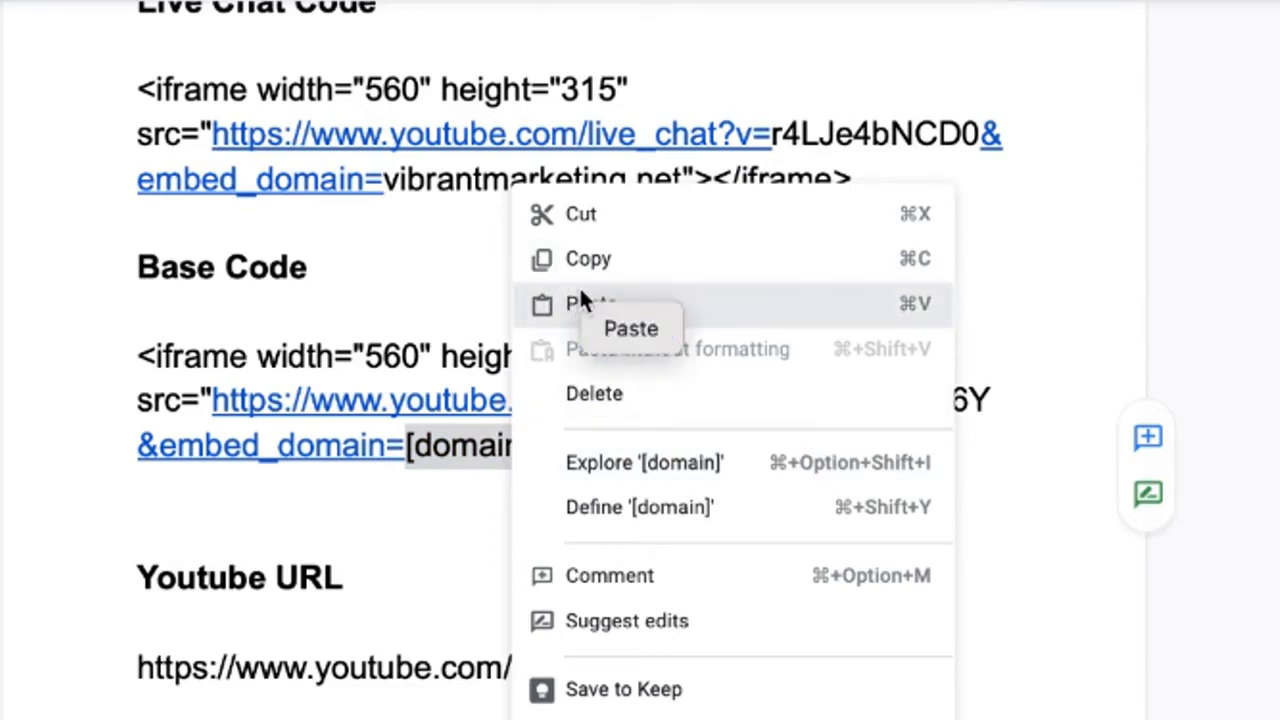
pyautogui.click(622, 313)
pyautogui.rightClick(474, 462)
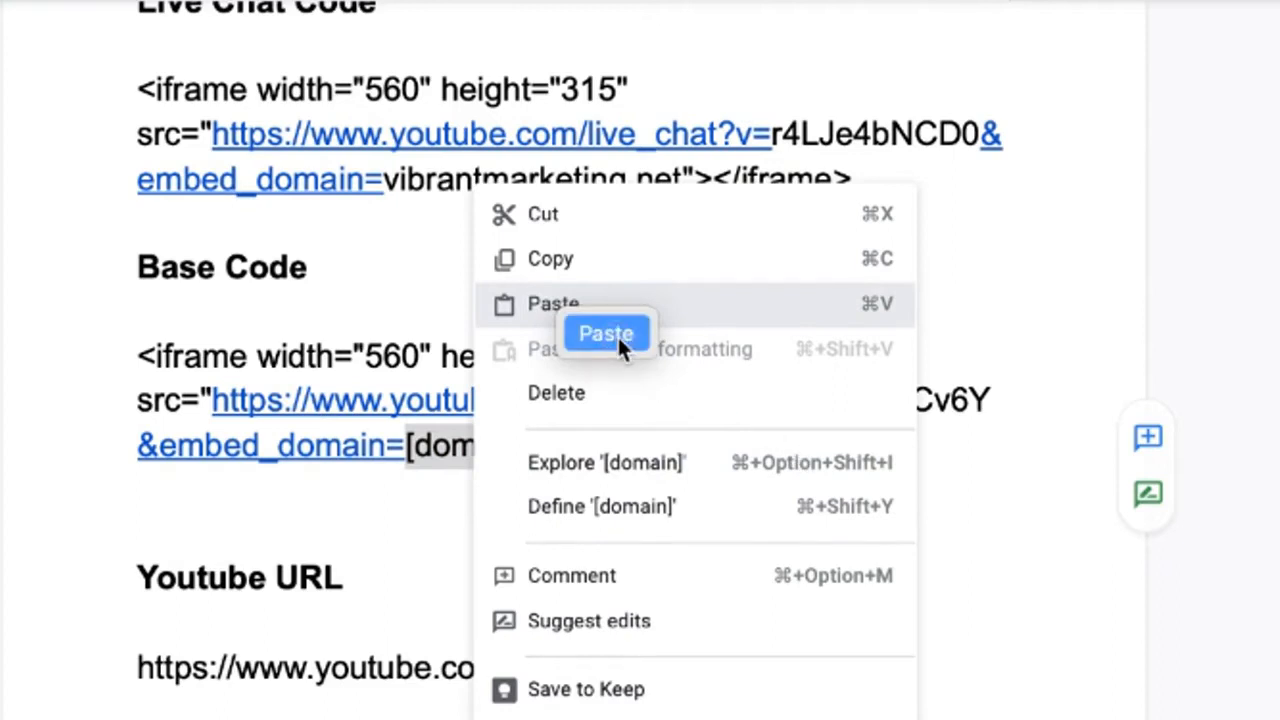
pyautogui.click(617, 334)
pyautogui.click(900, 450)
pyautogui.click(697, 446)
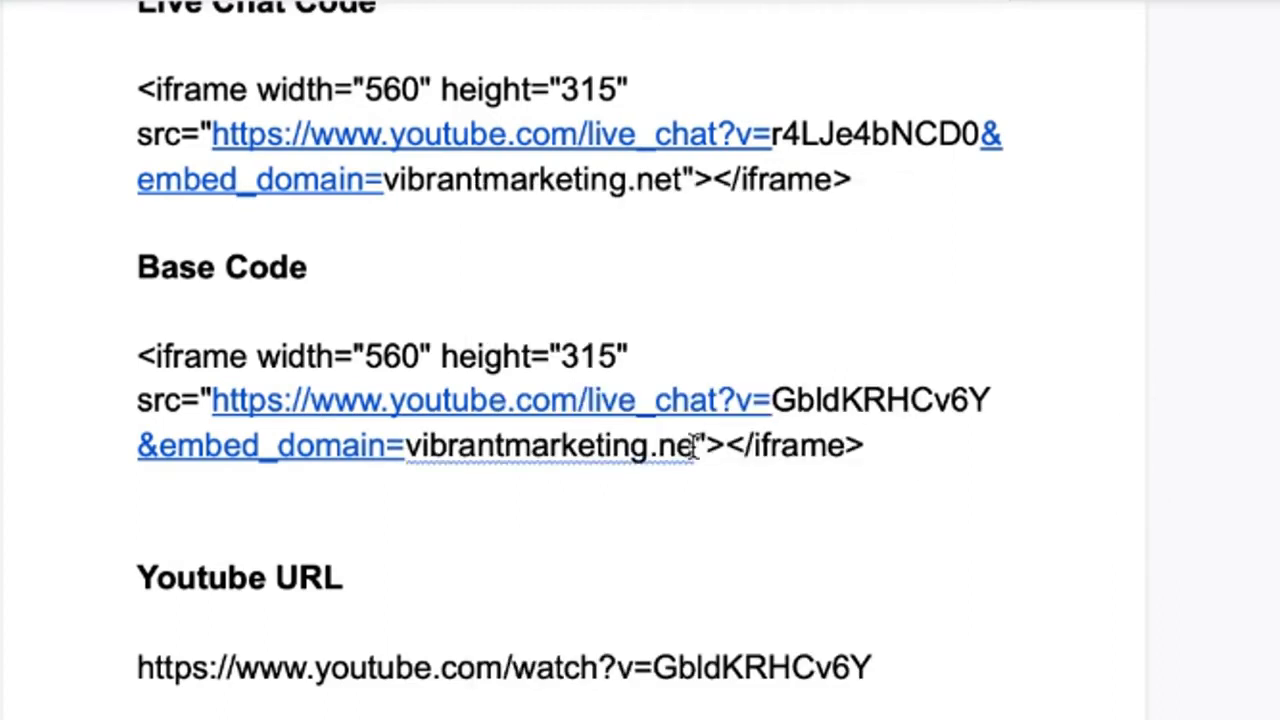
pyautogui.write('t')
# Step: Copy the entire completed Base Code iframe from the Live Stream Code document
pyautogui.moveTo(895, 447); pyautogui.dragTo(138, 356)
pyautogui.rightClick(205, 395)
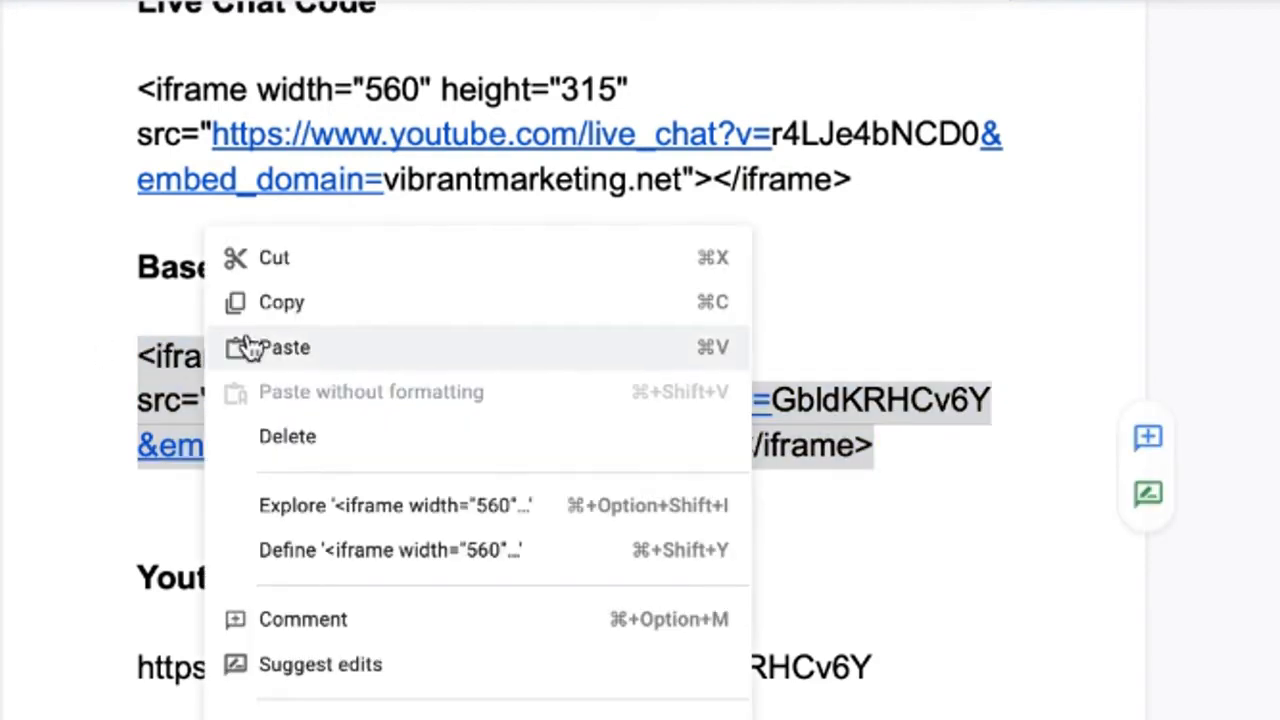
pyautogui.click(252, 302)
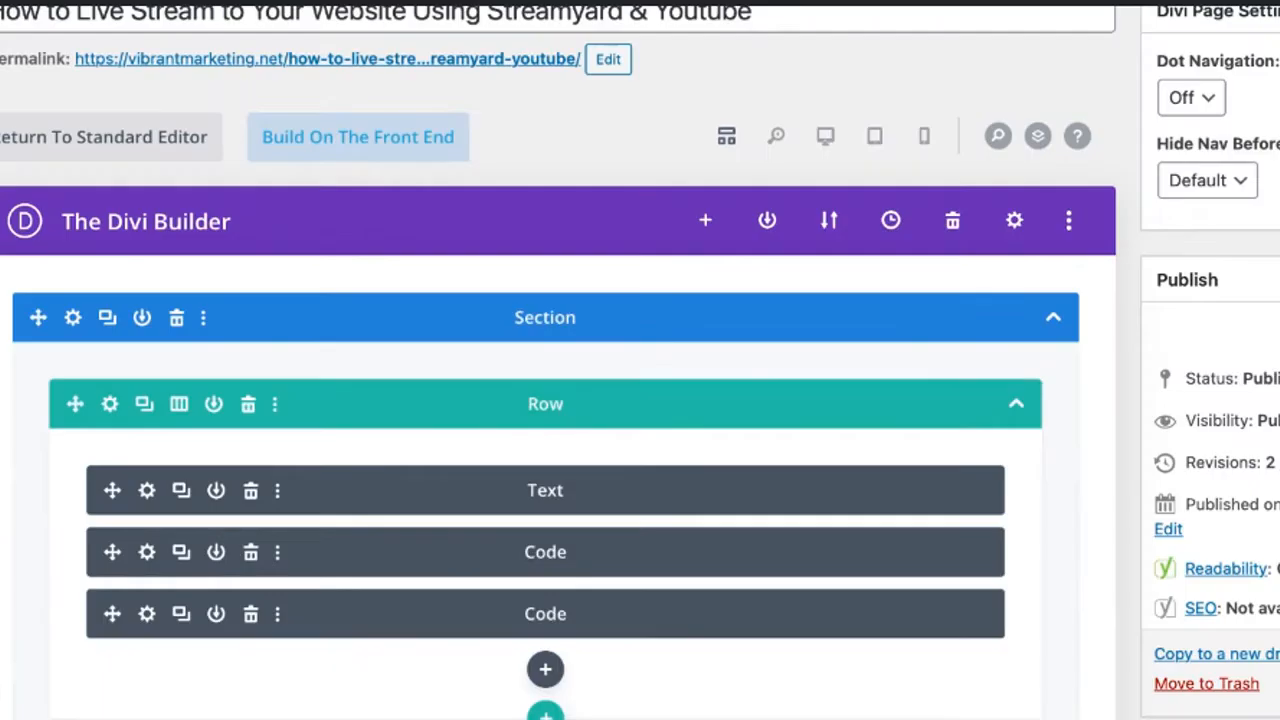
# Step: In WordPress, replace the iframe in the second Code module with the copied live chat code, then save and update the page
pyautogui.click(147, 614)
pyautogui.click(1152, 374)
pyautogui.hotkey('ctrl', 'a')
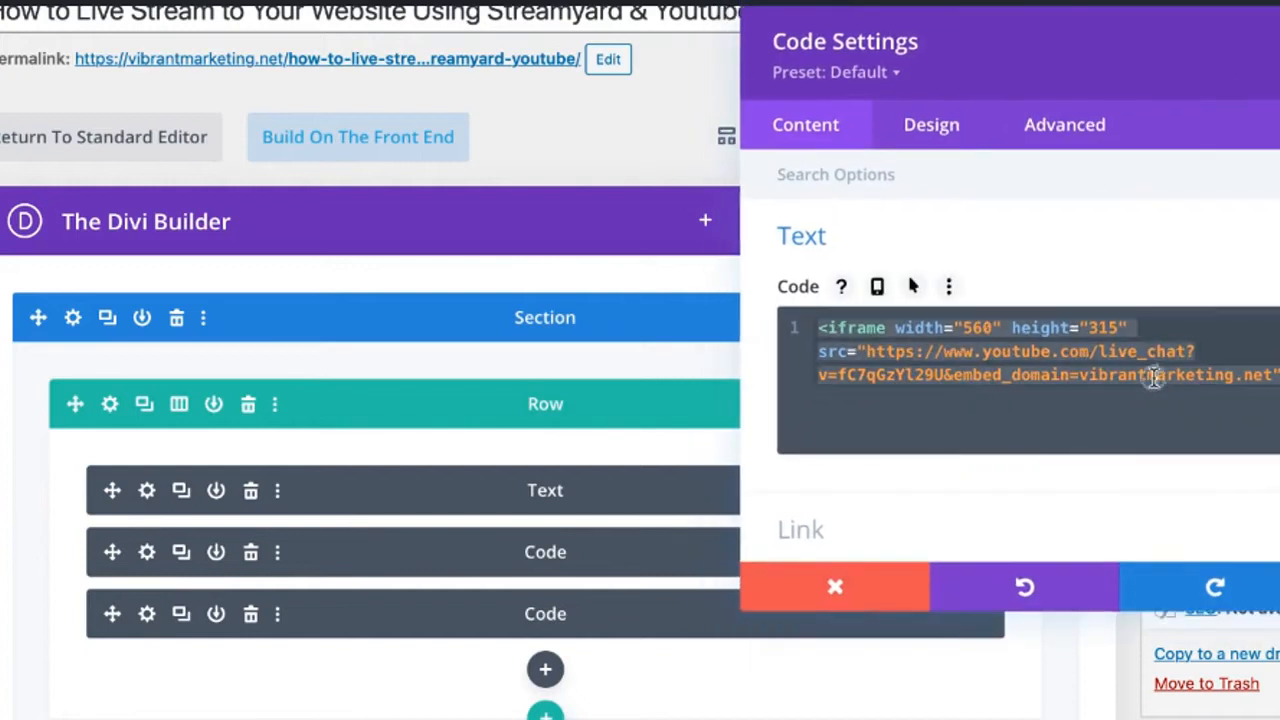
pyautogui.hotkey('ctrl', 'v')
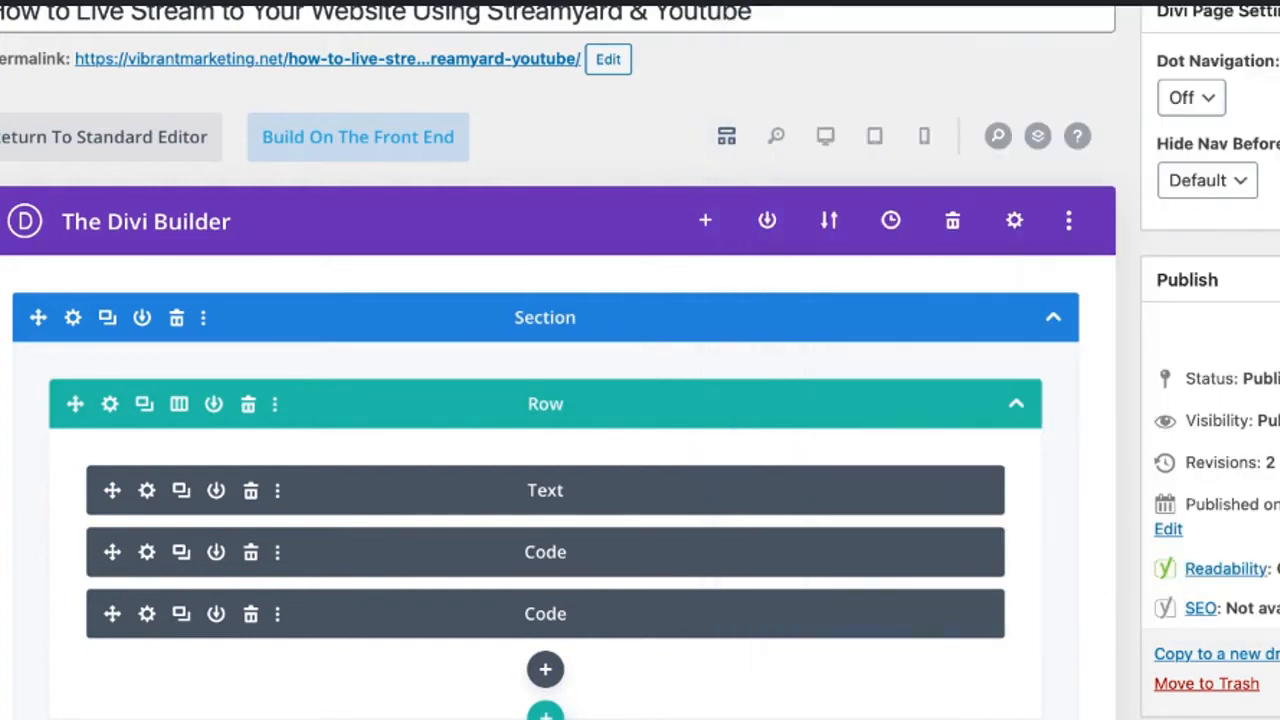
pyautogui.click(1185, 586)
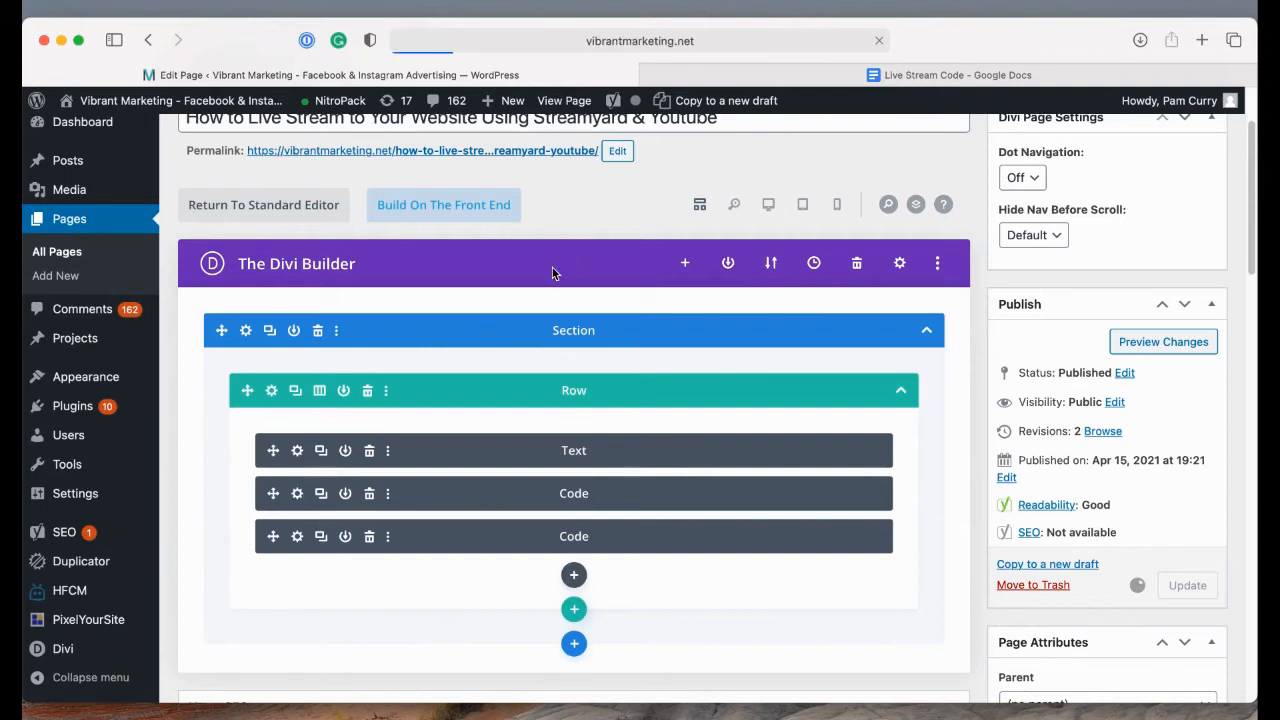
# Step: Open the page's permalink in a new tab and check the embedded video and the live chat below it
pyautogui.rightClick(518, 151)
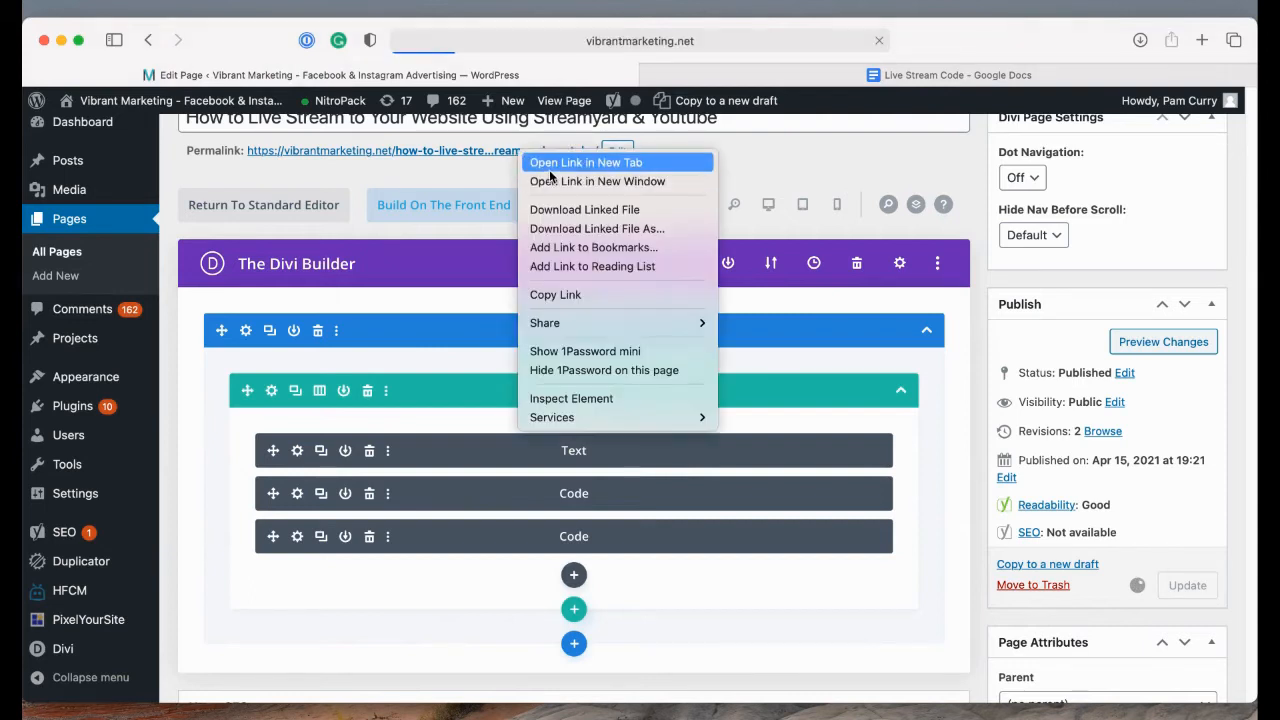
pyautogui.click(550, 167)
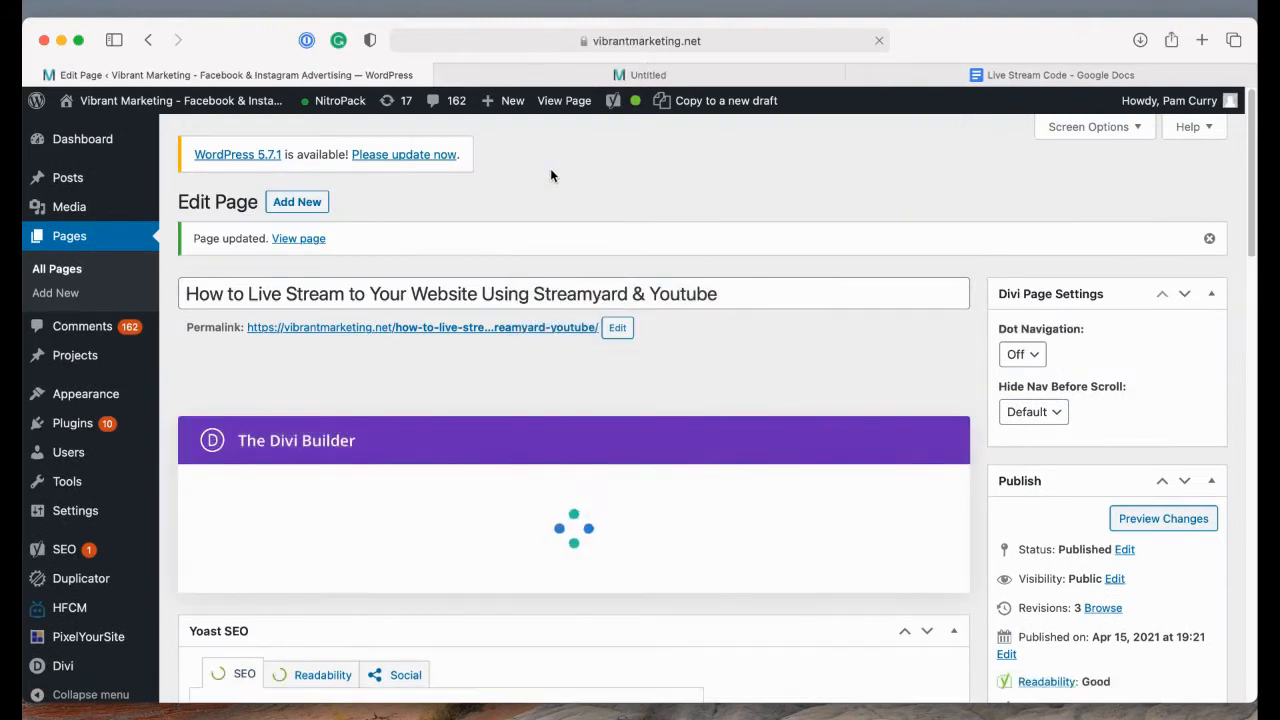
pyautogui.click(697, 76)
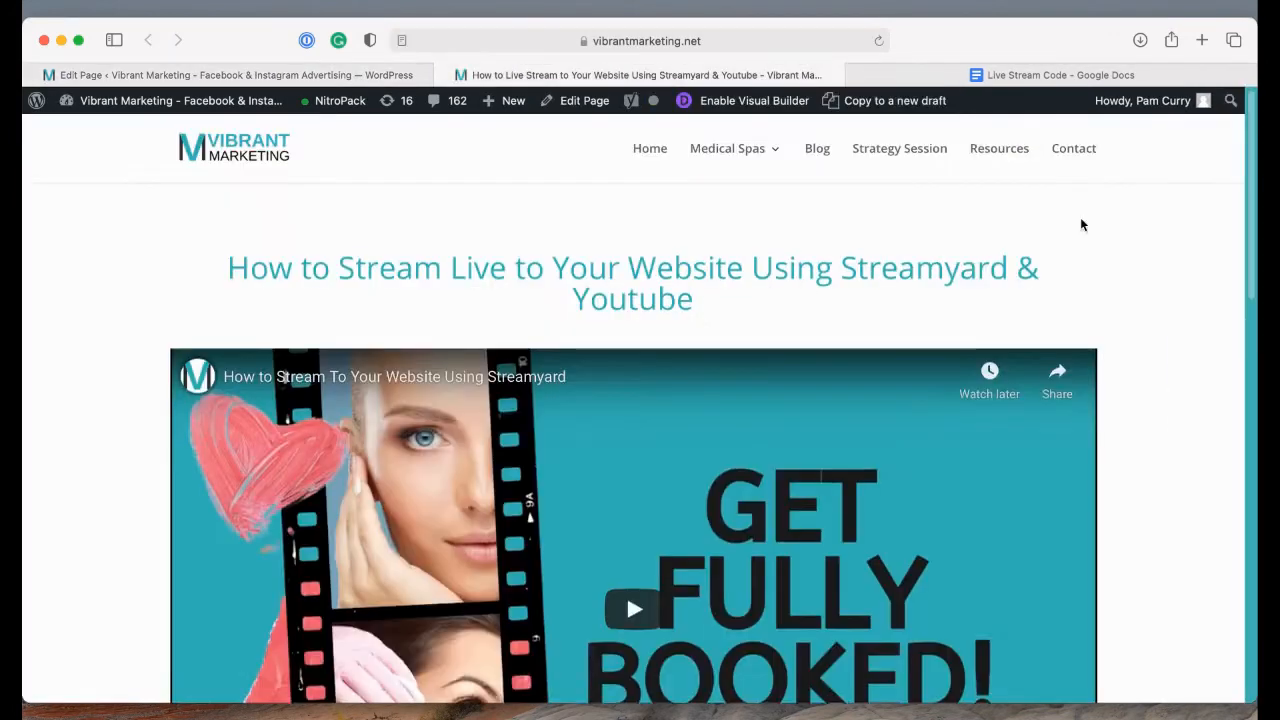
pyautogui.scroll(-3, 1107, 212)
pyautogui.scroll(3, 1107, 214)
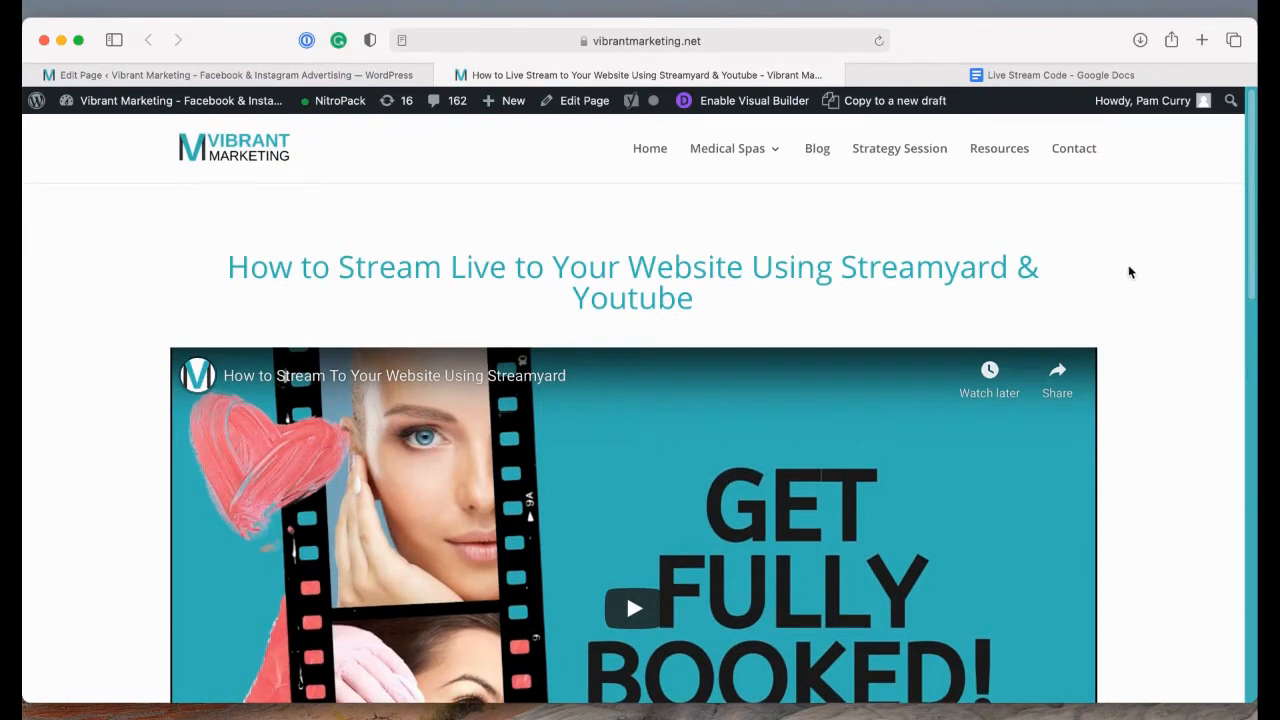
pyautogui.scroll(-9, 1128, 271)
pyautogui.scroll(3, 1117, 263)
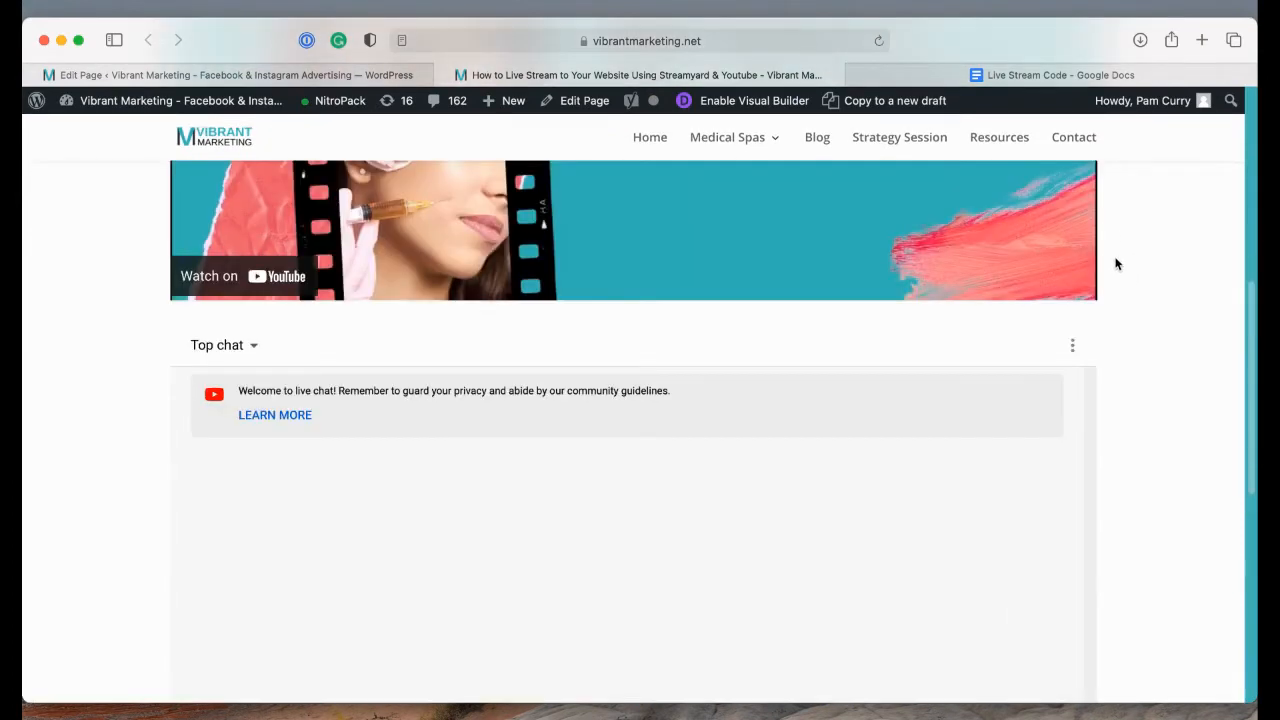
pyautogui.scroll(5, 1117, 263)
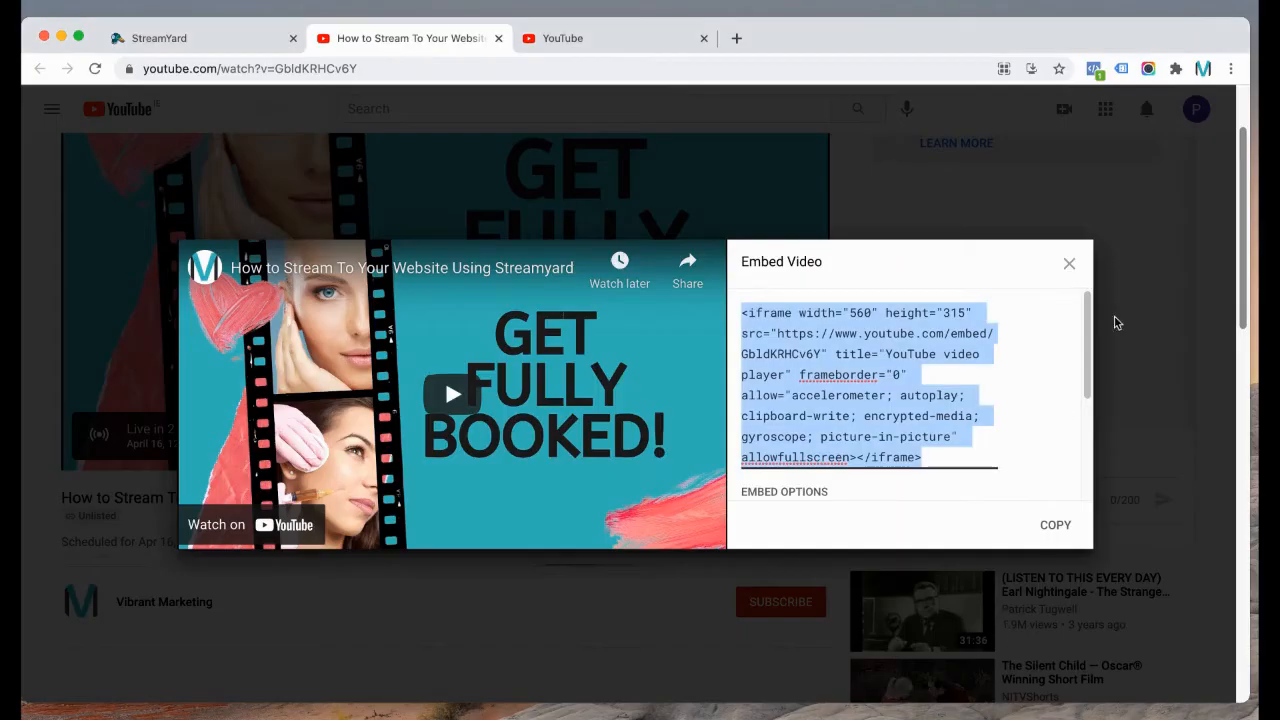
# Step: Close the YouTube embed dialog and enter the StreamYard broadcast studio for the scheduled How to Stream To Your Website broadcast
pyautogui.click(1073, 261)
pyautogui.click(125, 47)
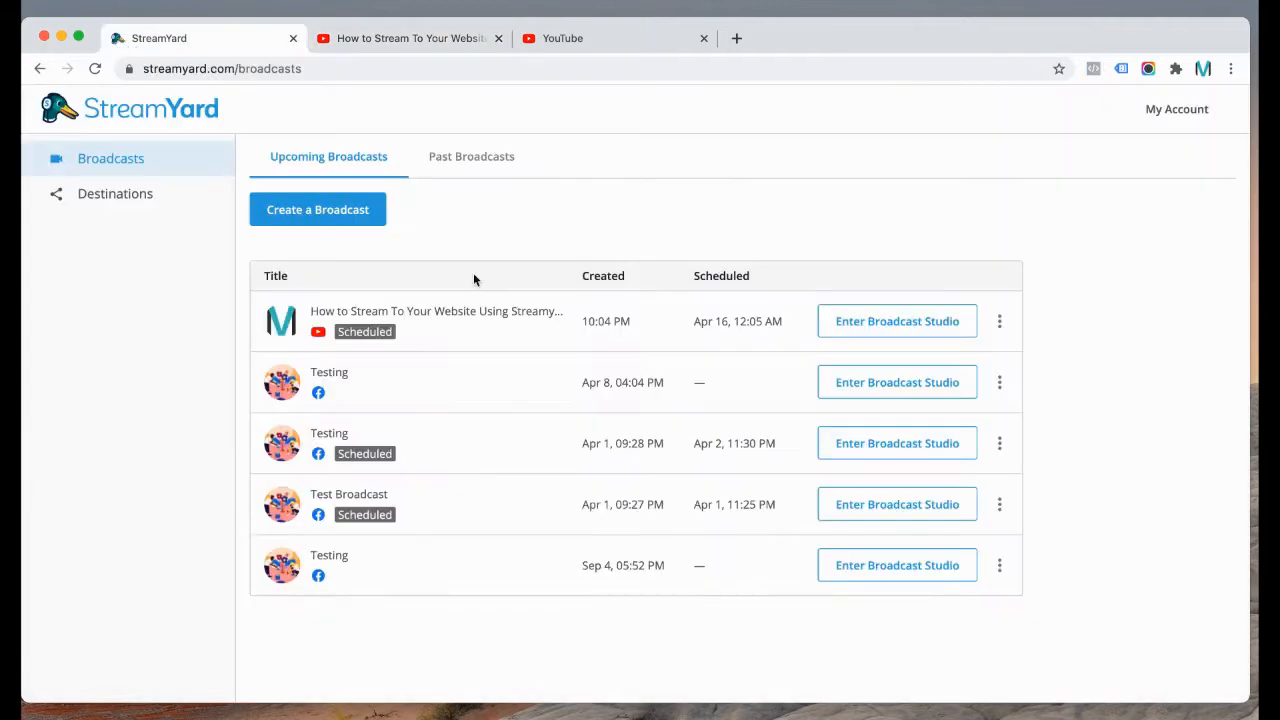
pyautogui.click(907, 321)
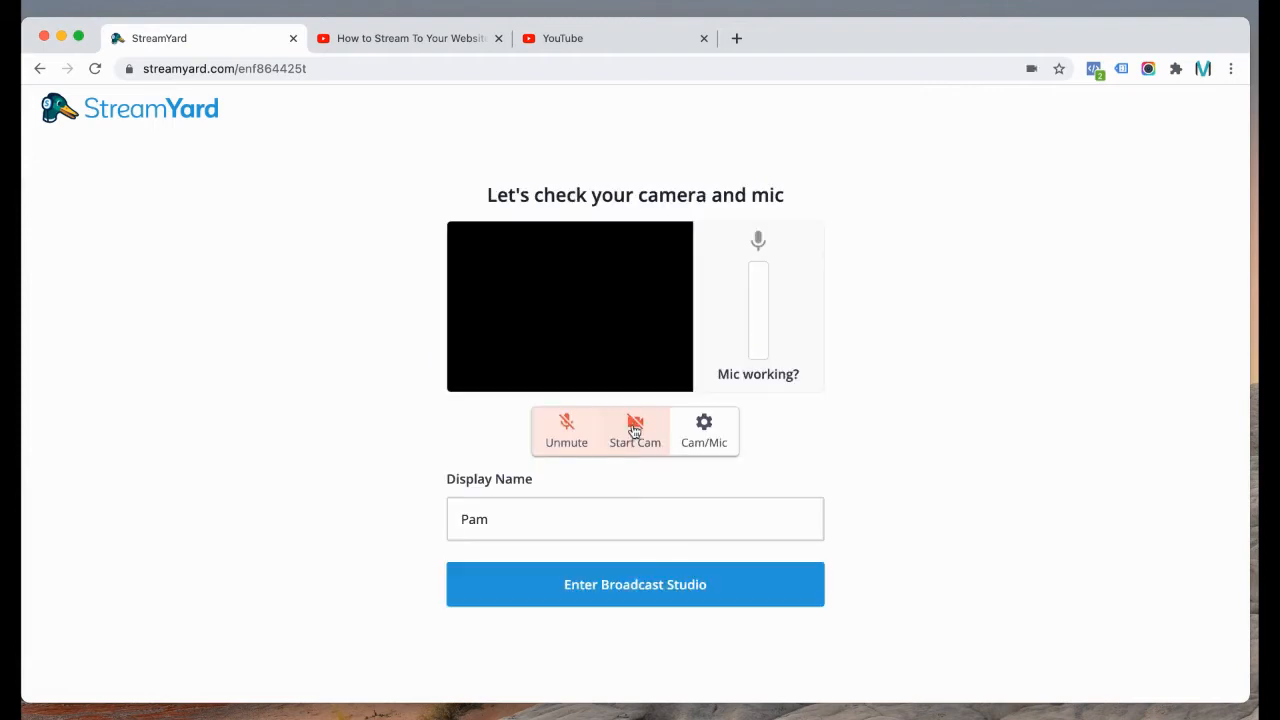
pyautogui.click(640, 591)
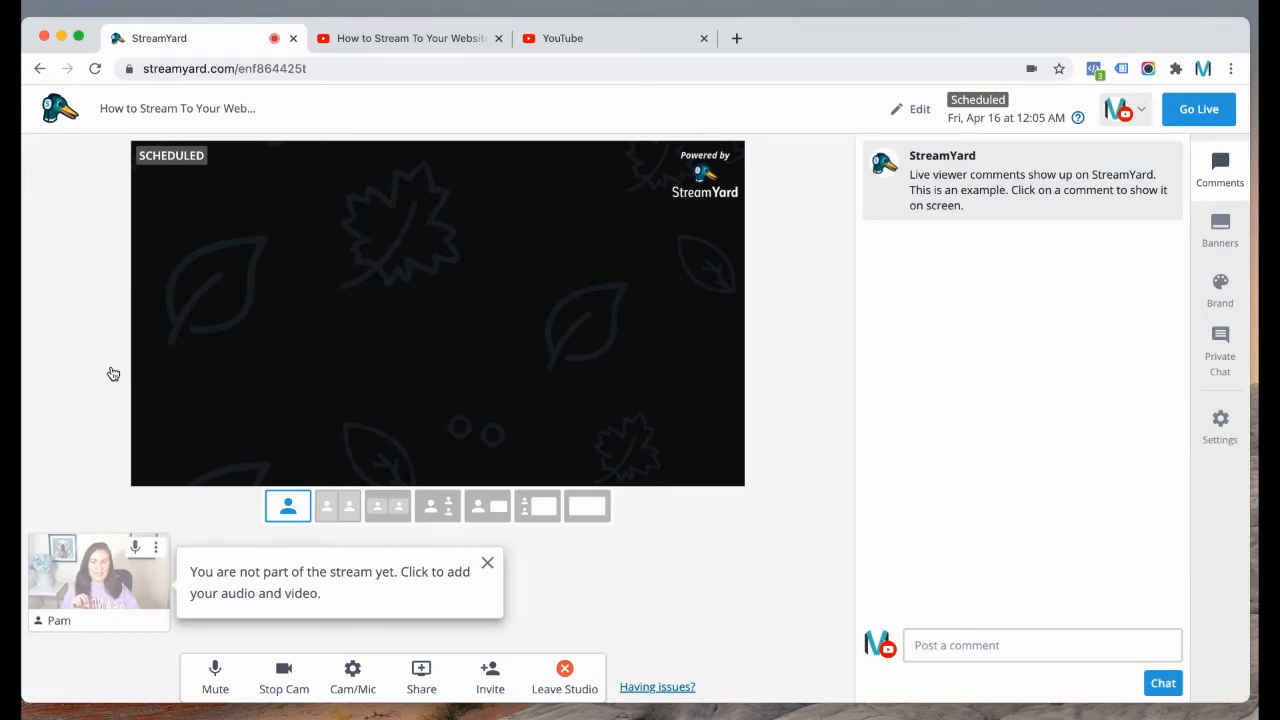
# Step: Add the presenter's camera and audio to the stream and go live with the broadcast
pyautogui.click(100, 587)
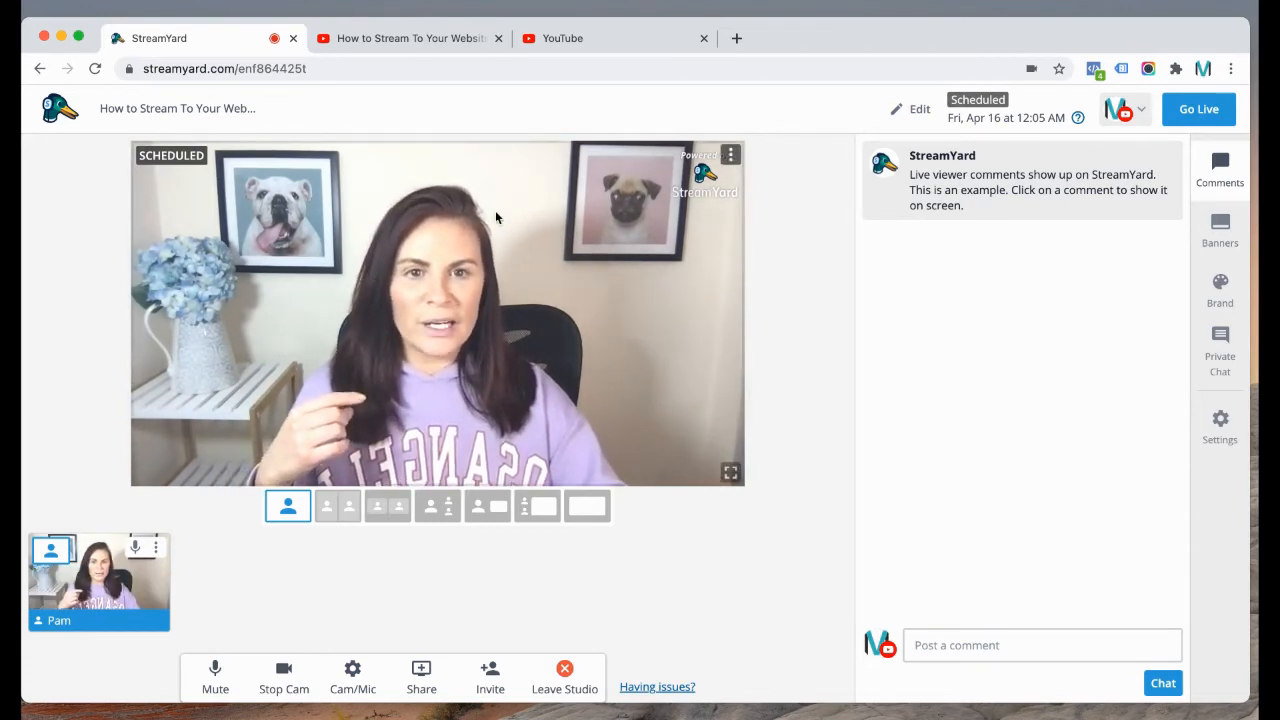
pyautogui.click(1201, 113)
pyautogui.click(1165, 248)
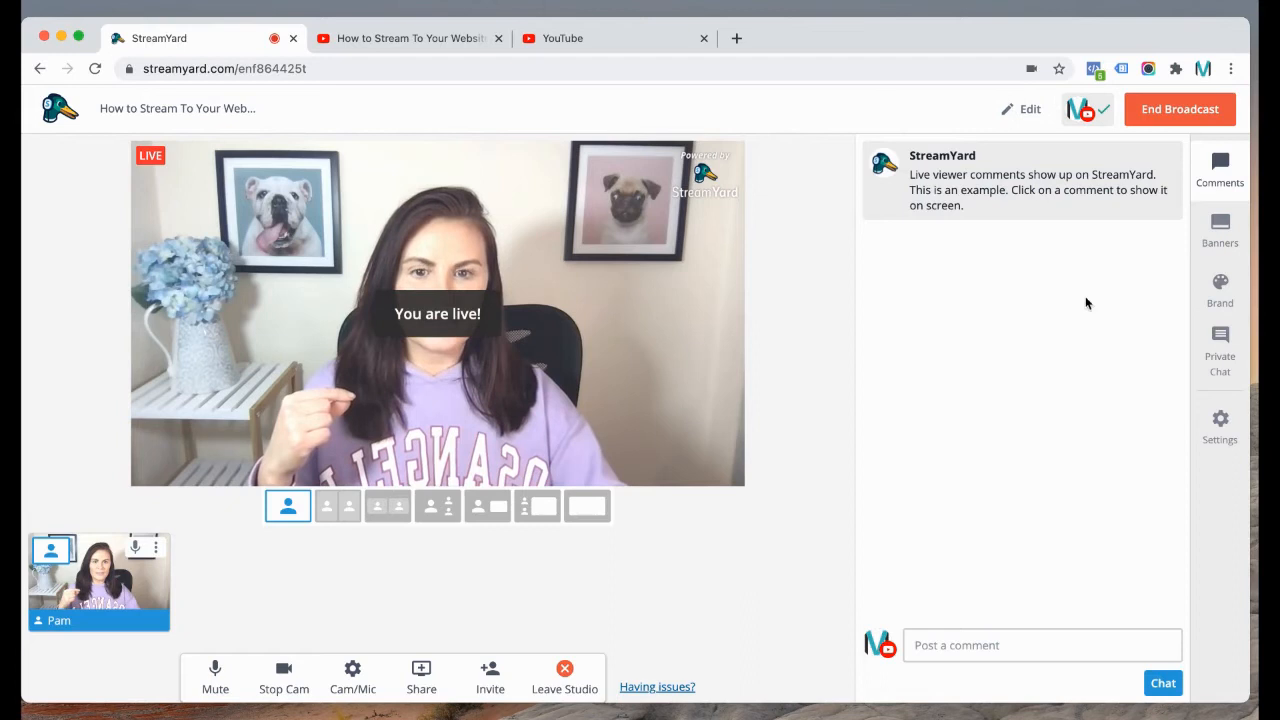
# Step: Return to the published Vibrant Marketing web page, reload it and play the embedded live video
pyautogui.click(61, 37)
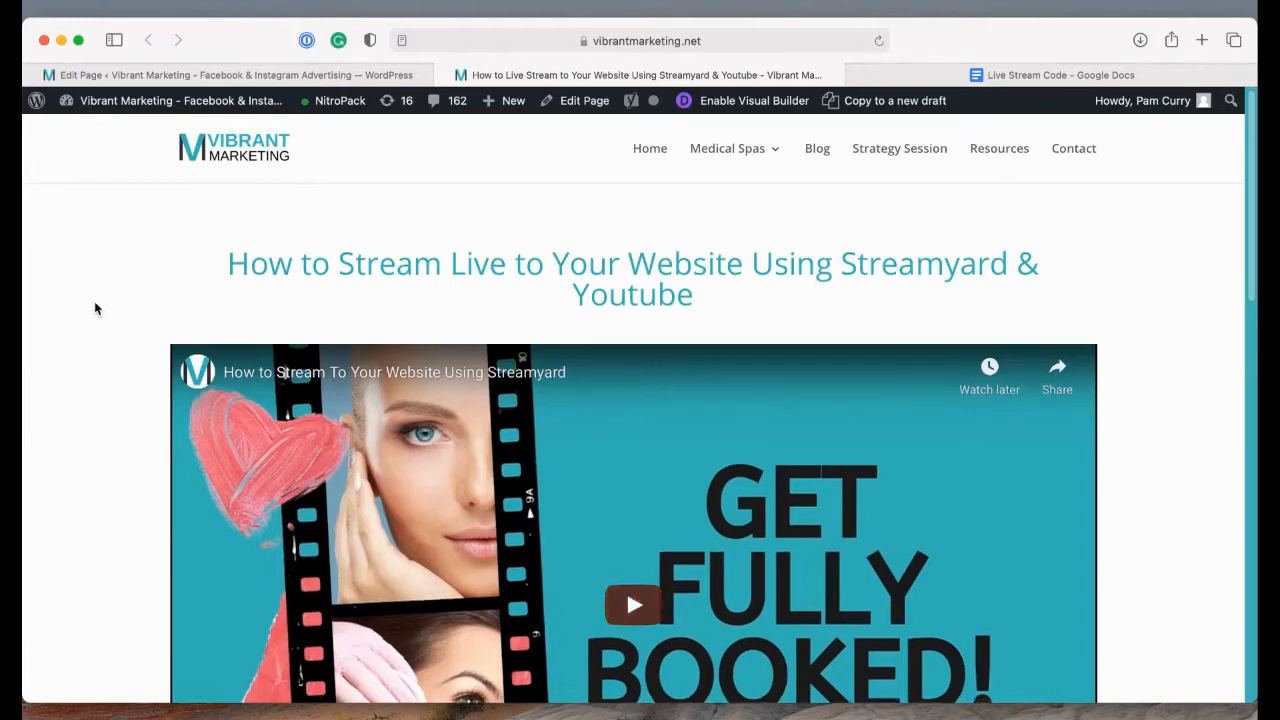
pyautogui.scroll(-5, 110, 340)
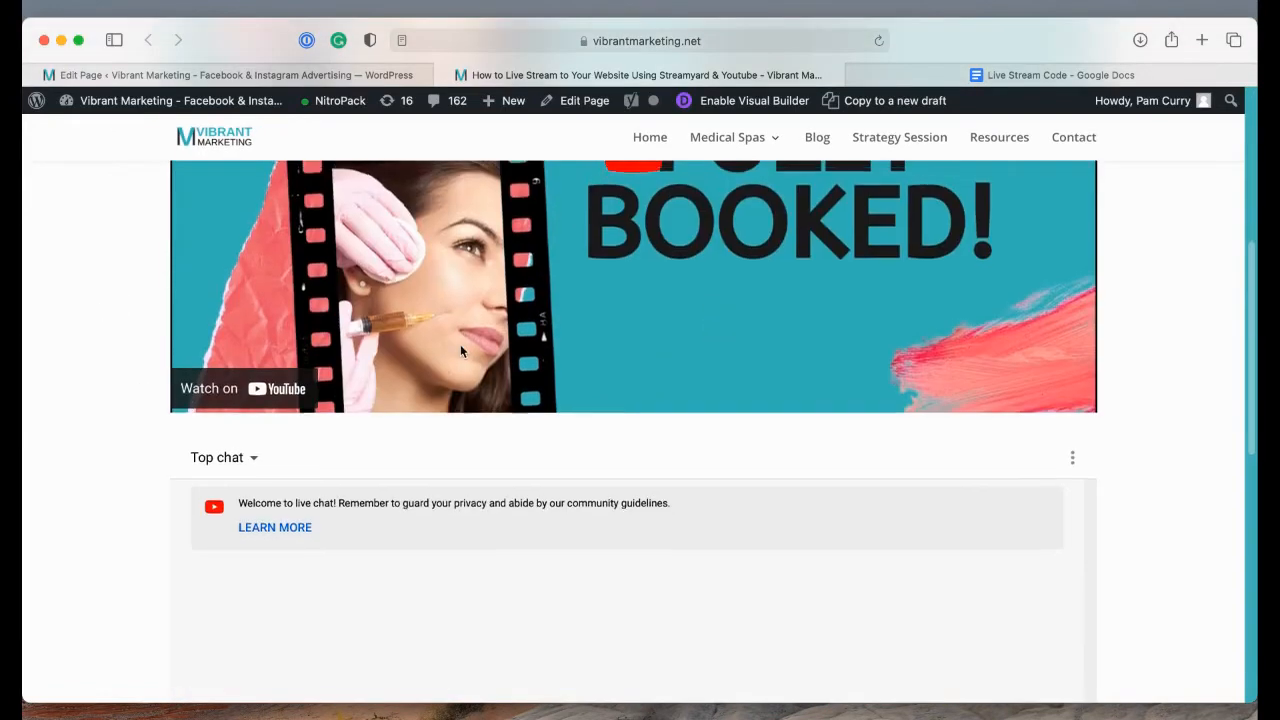
pyautogui.scroll(4, 460, 351)
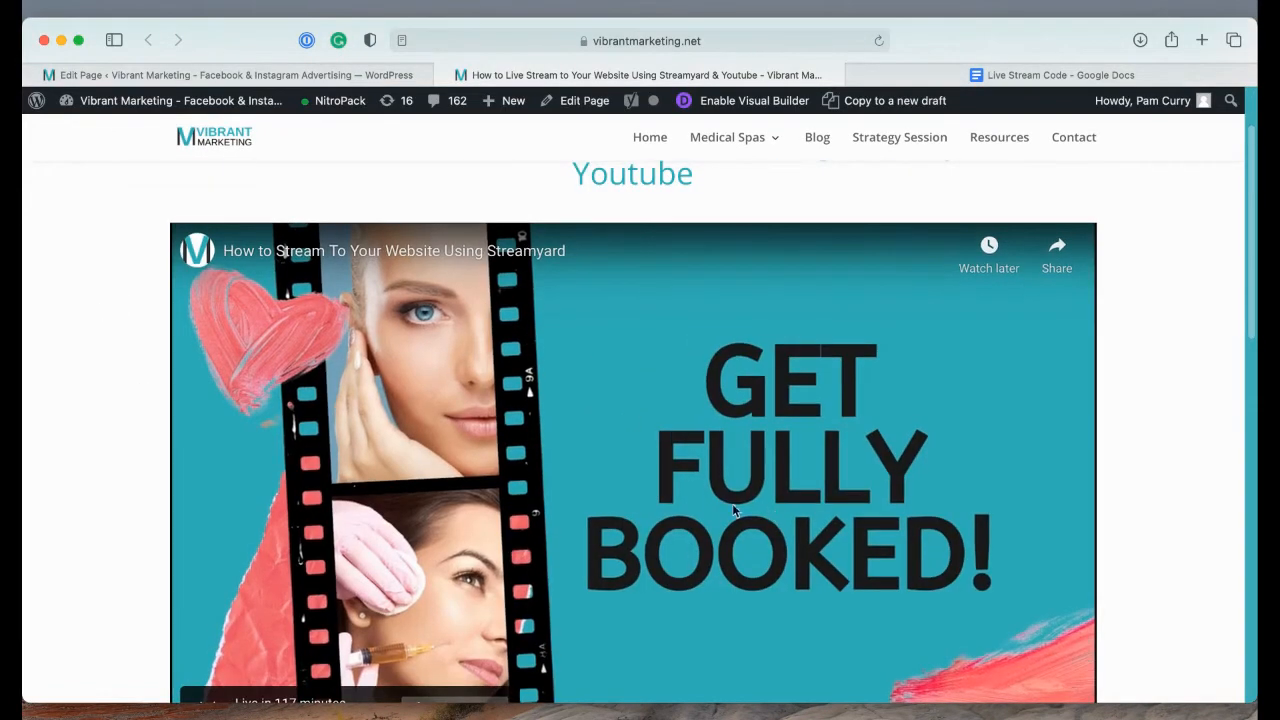
pyautogui.scroll(-3, 641, 513)
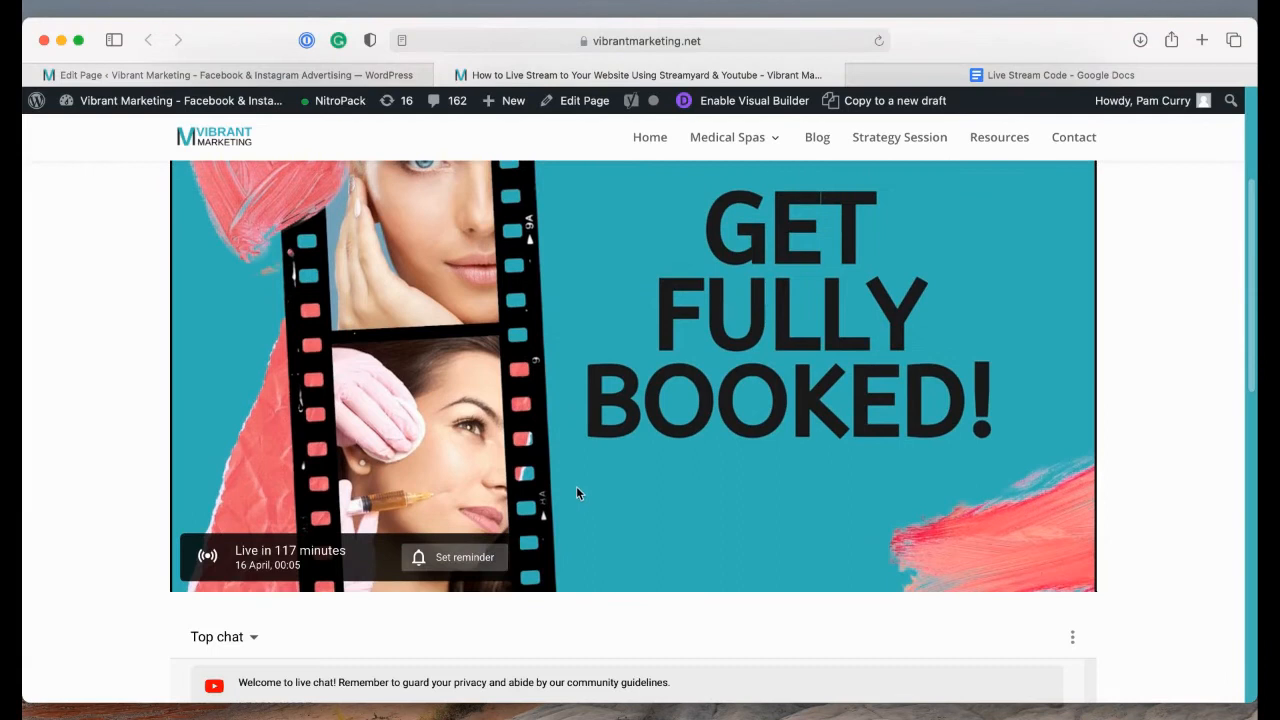
pyautogui.press('super+r')
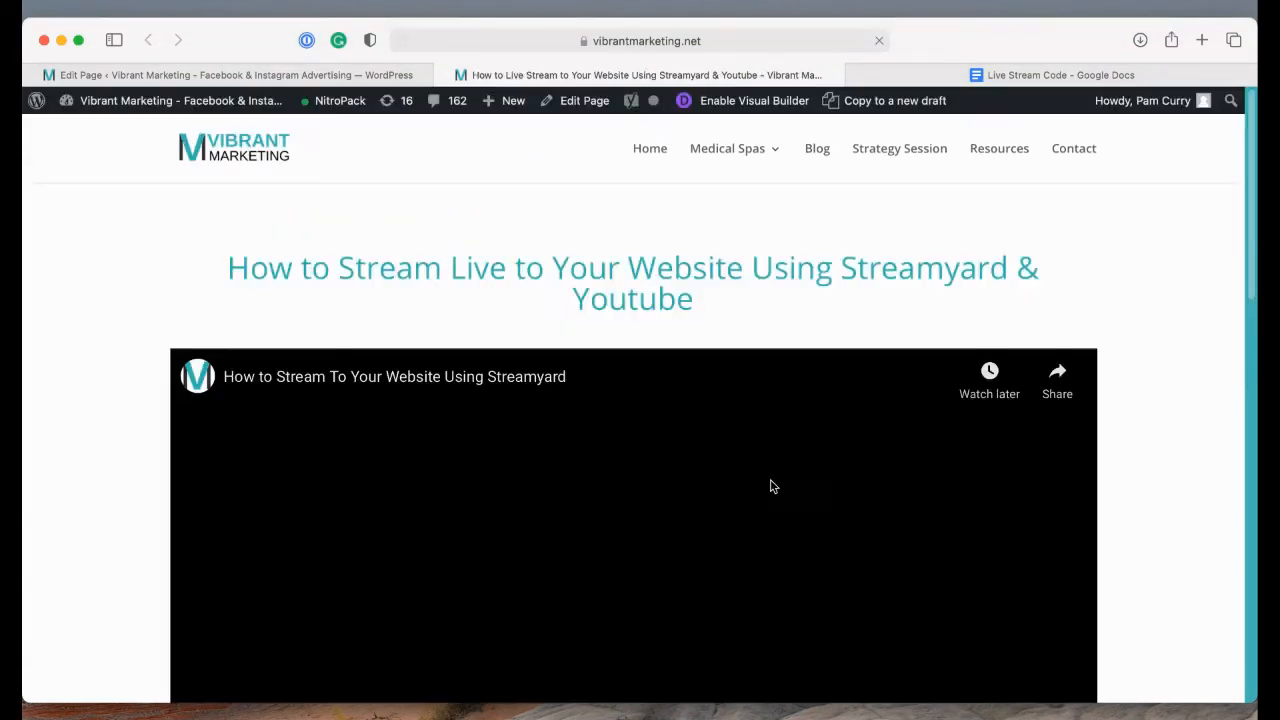
pyautogui.scroll(-3, 699, 490)
pyautogui.click(650, 331)
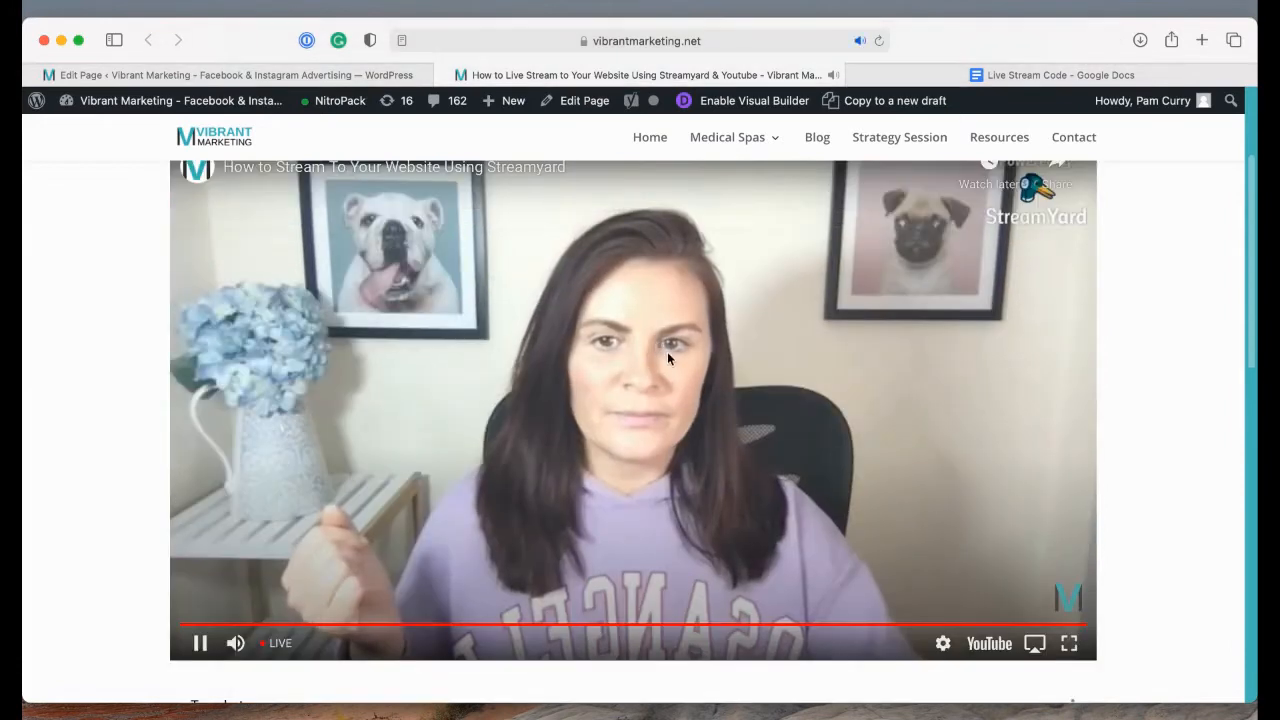
# Step: Post the message "Hey there from the page" in the live chat embedded below the video
pyautogui.scroll(-5, 676, 362)
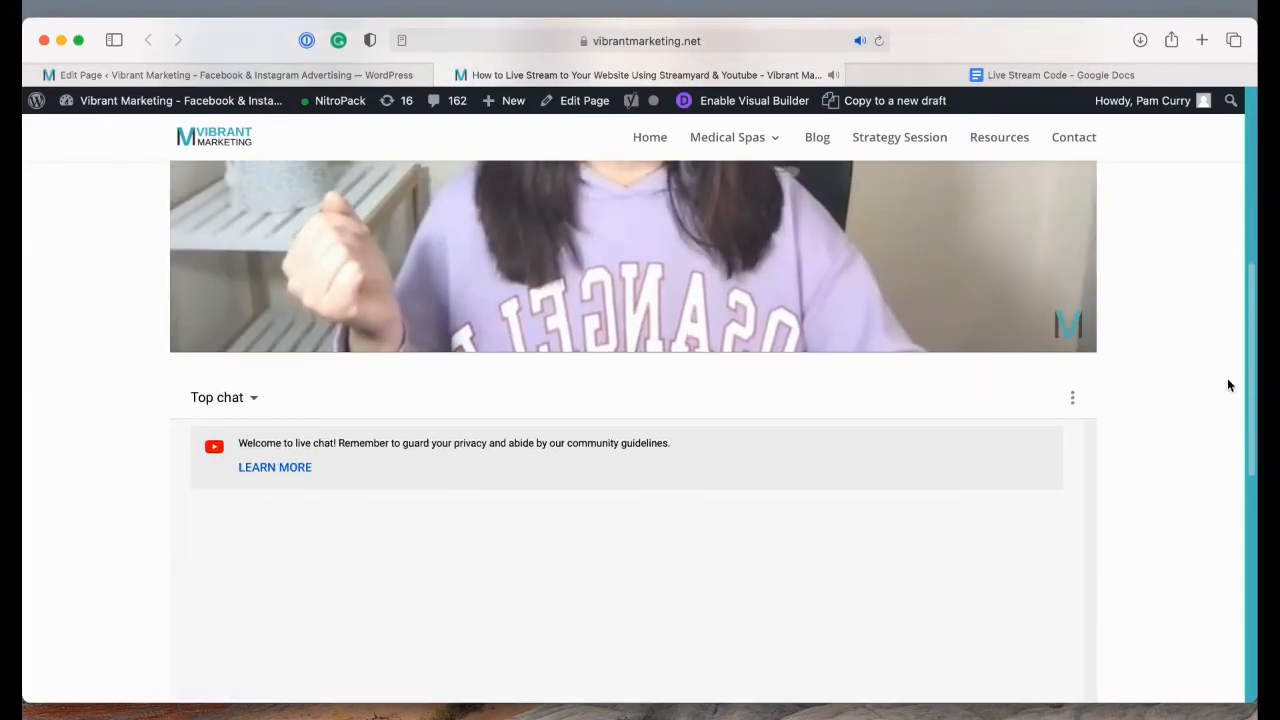
pyautogui.moveTo(1252, 368); pyautogui.dragTo(1250, 482)
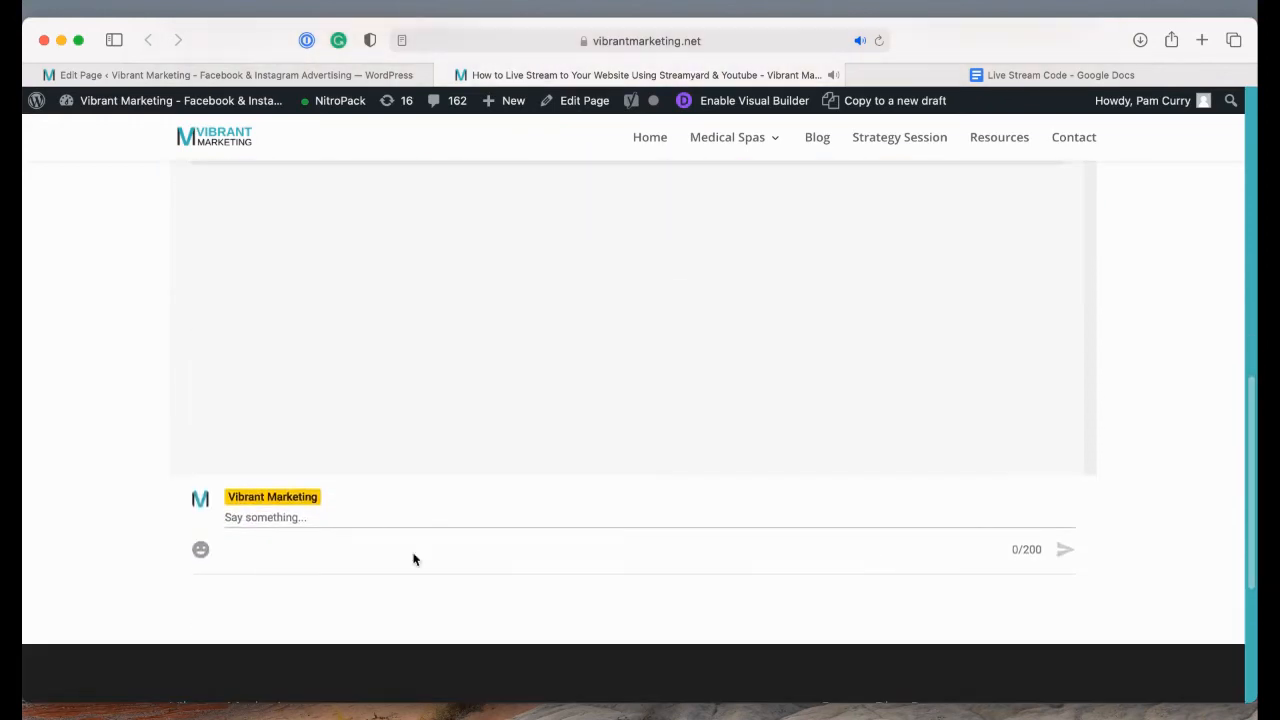
pyautogui.click(359, 523)
pyautogui.write('Hey there from')
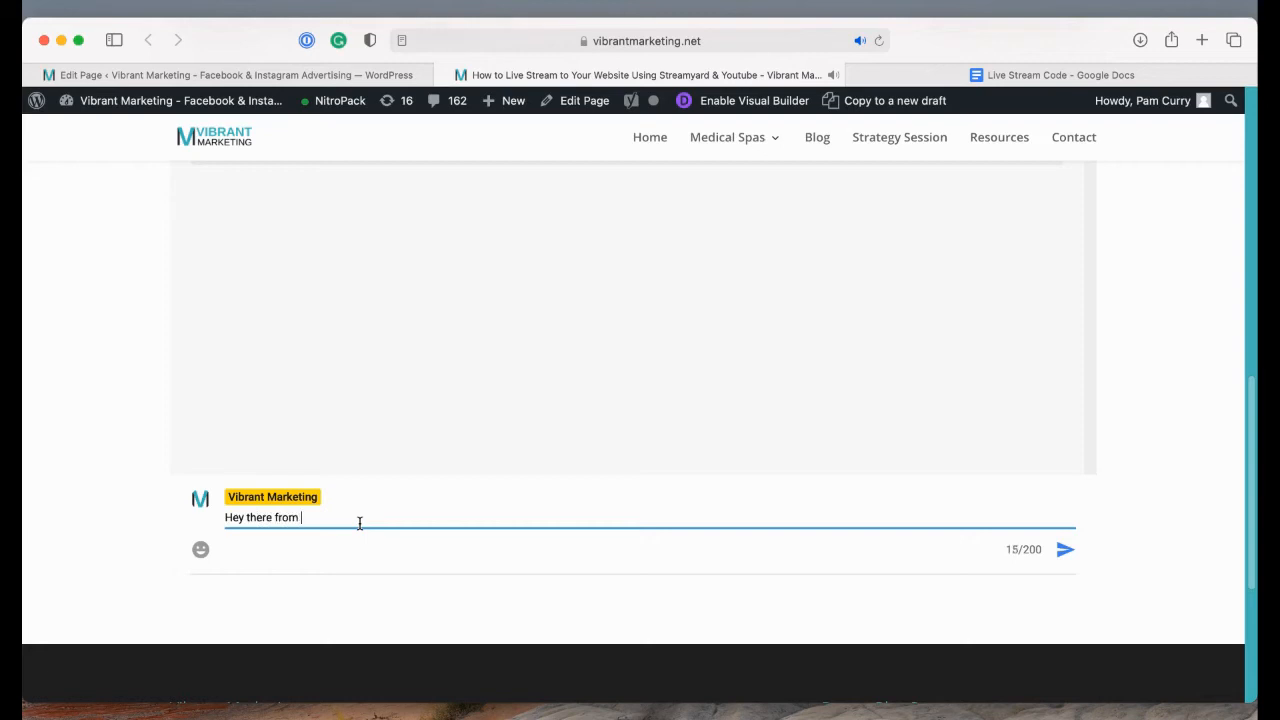
pyautogui.write('he page')
pyautogui.press('Return')
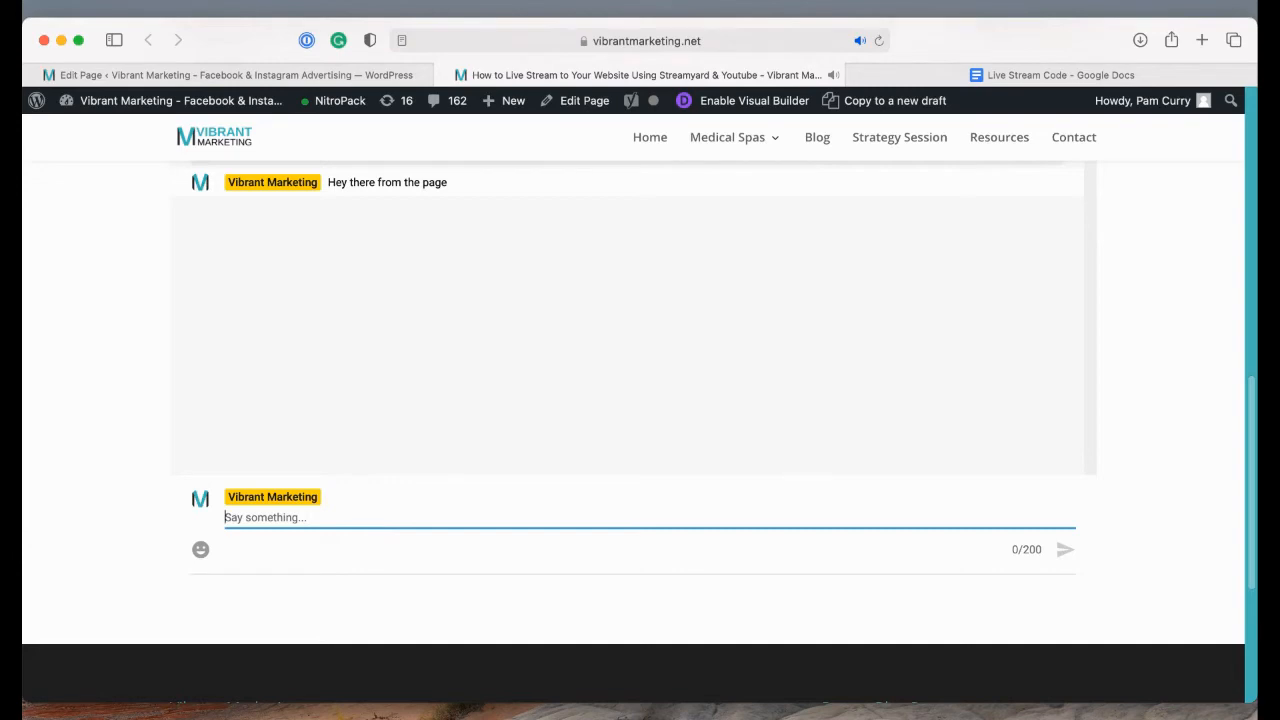
# Step: Switch to the broadcast's YouTube watch page, reload it and post "Hey from Youtube" in its live chat
pyautogui.press('super+m')
pyautogui.click(430, 37)
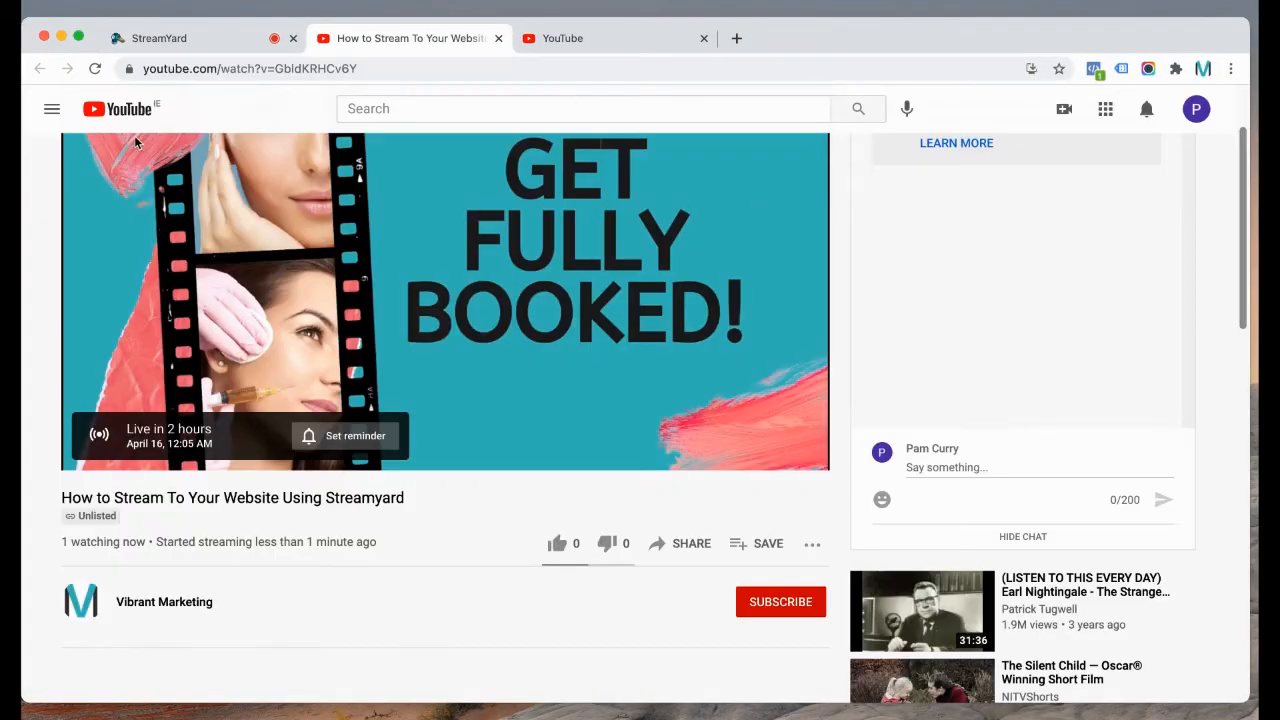
pyautogui.click(95, 68)
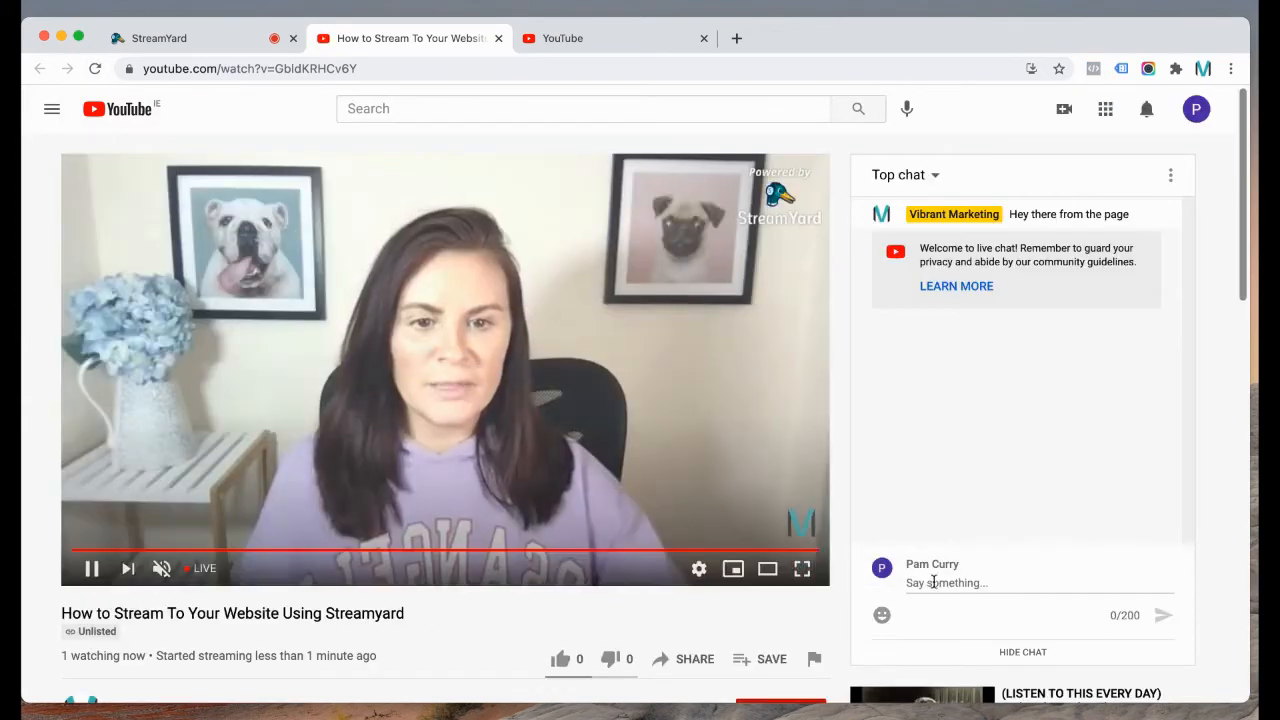
pyautogui.click(950, 582)
pyautogui.write('Hey from YouT')
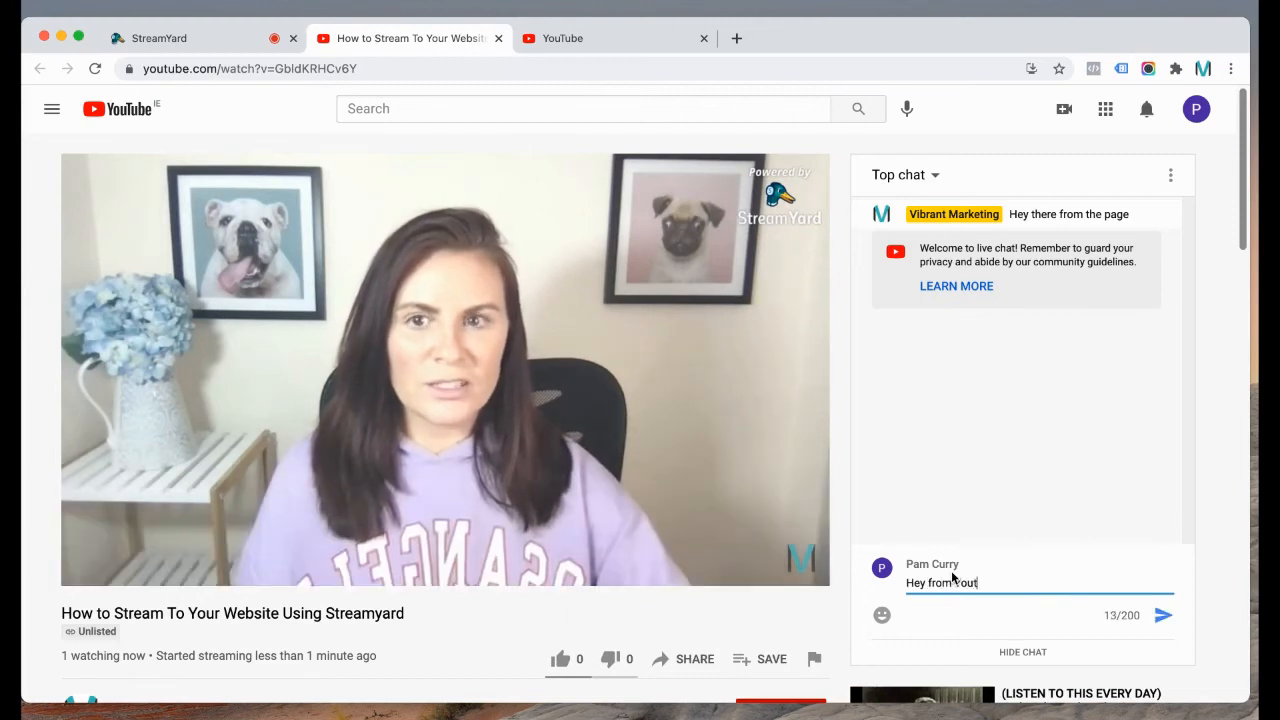
pyautogui.write('ube')
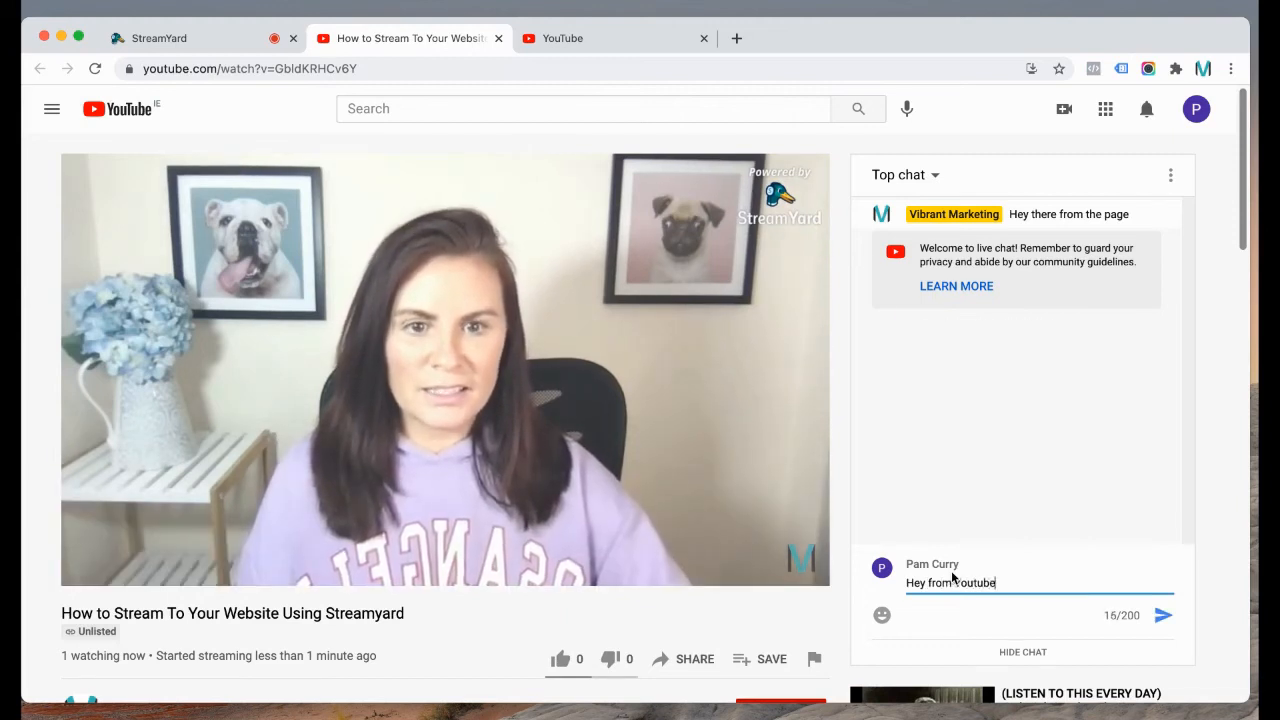
pyautogui.press('Return')
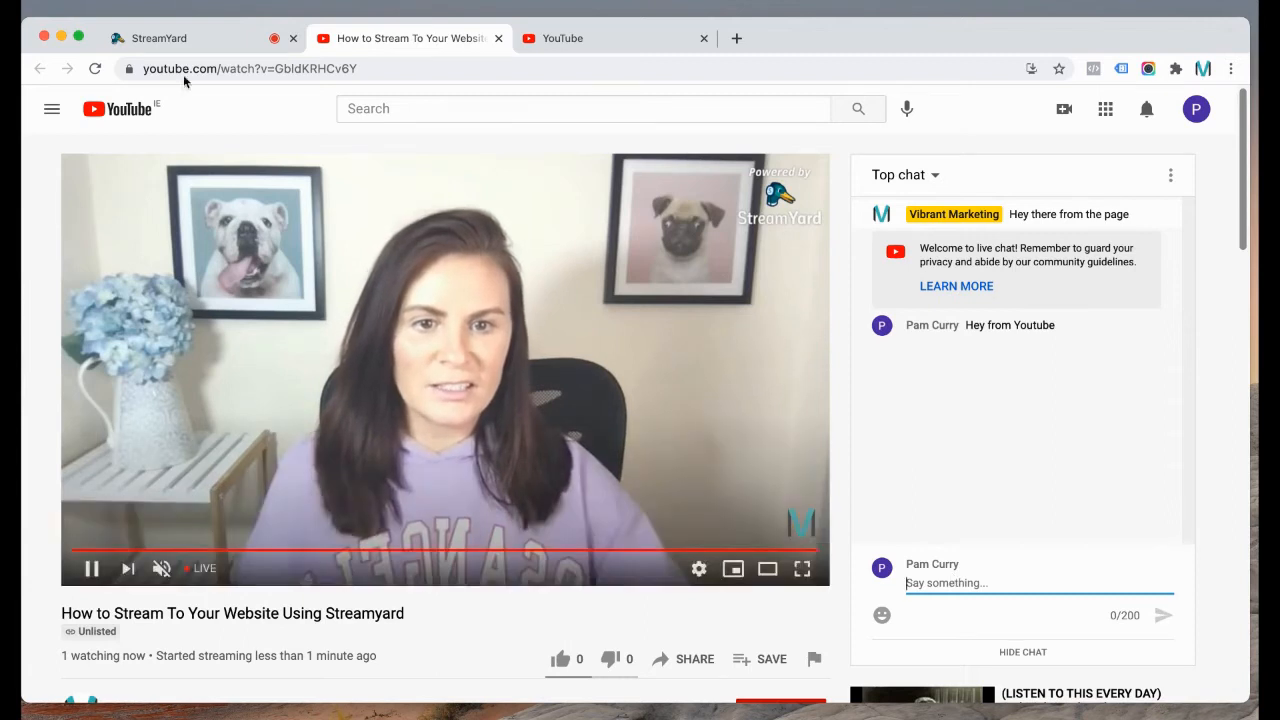
# Step: In the StreamYard studio, show the "Hey there from the page" comment on the broadcast, followed by "Hey from Youtube"
pyautogui.click(165, 38)
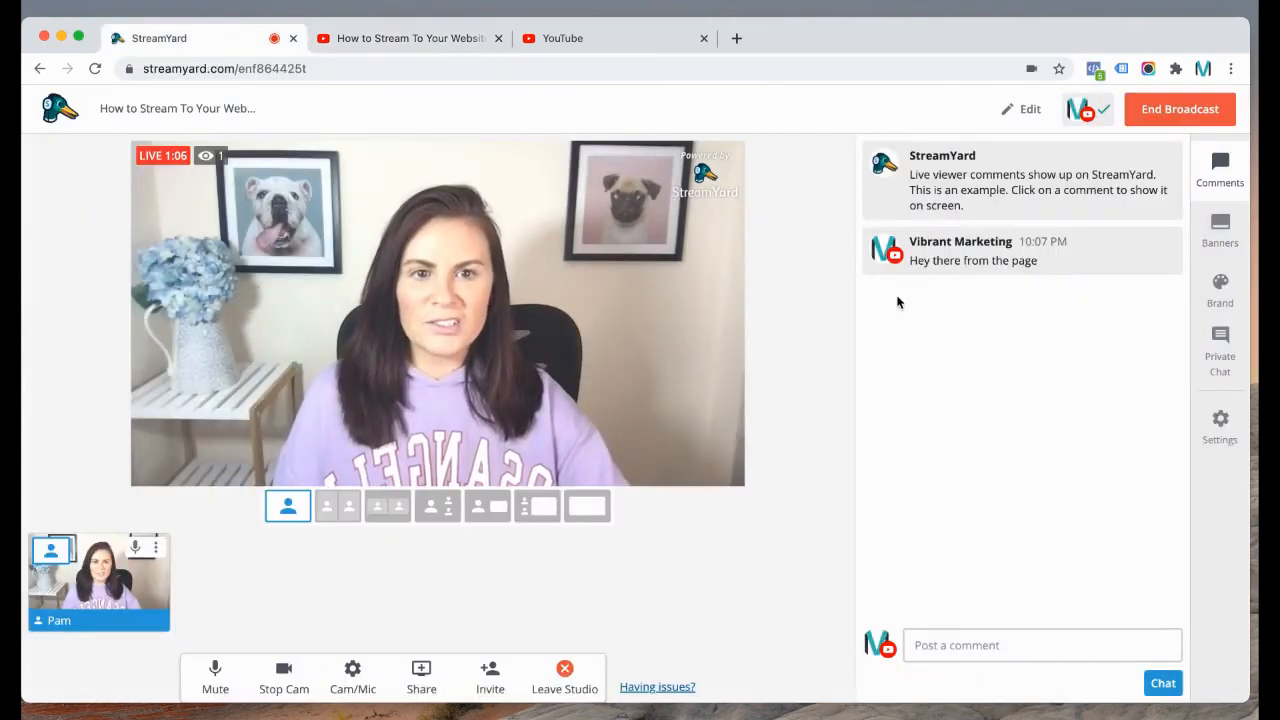
pyautogui.click(1003, 252)
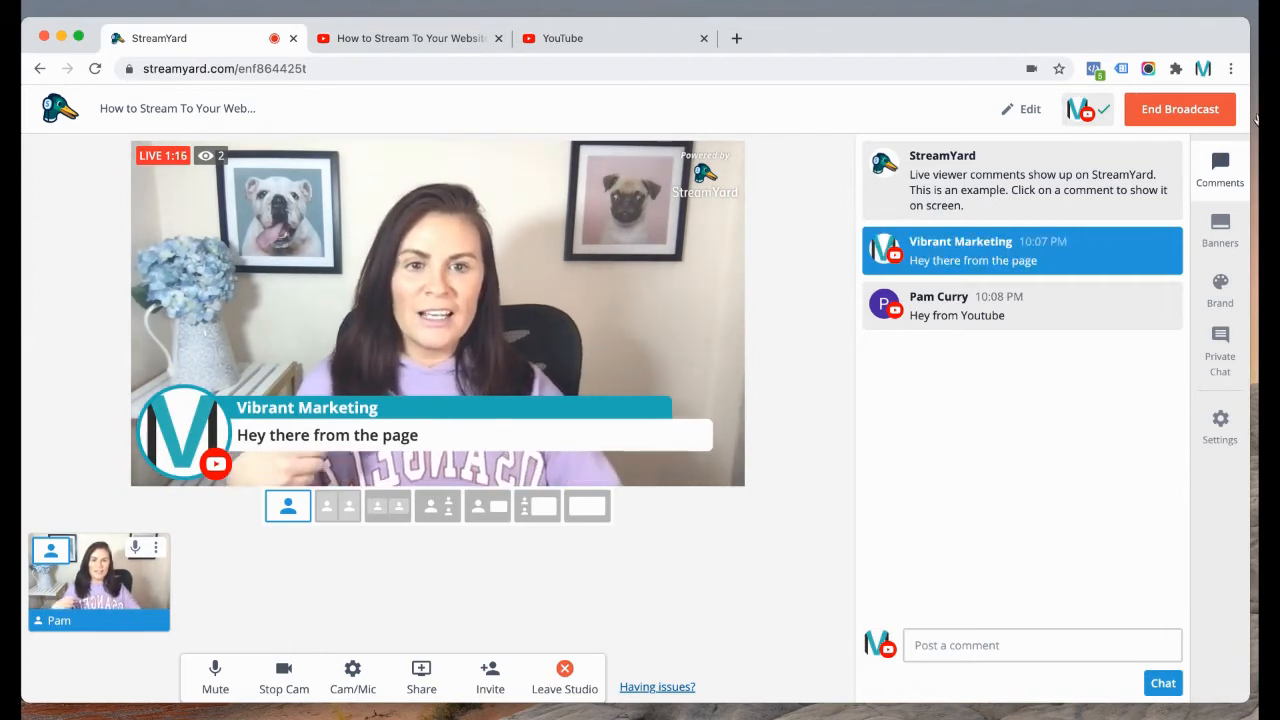
pyautogui.click(1091, 313)
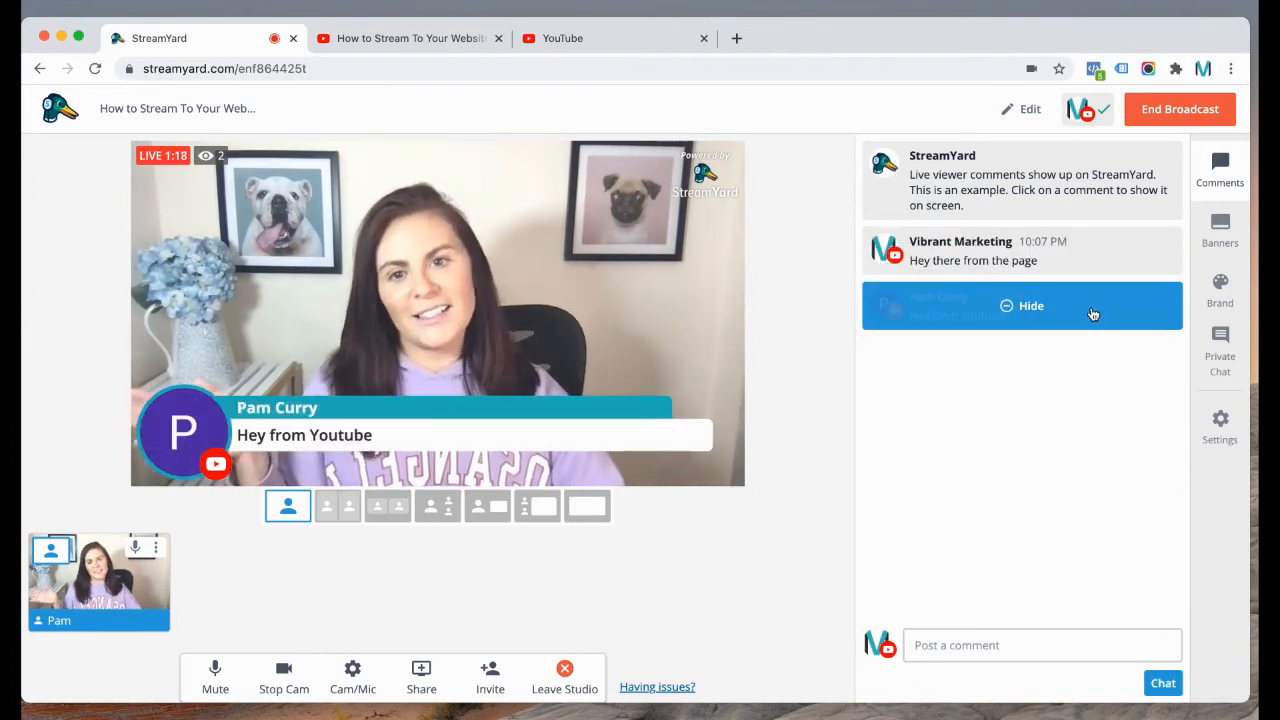